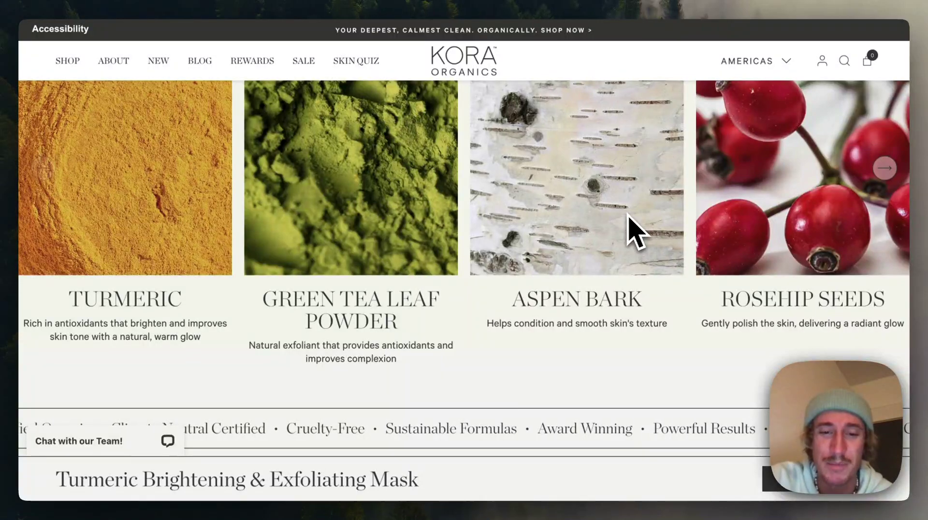
# - Scroll the Kora Organics page down to the Step by Step section's four how-to videos
pyautogui.scroll(-3, 628, 228)
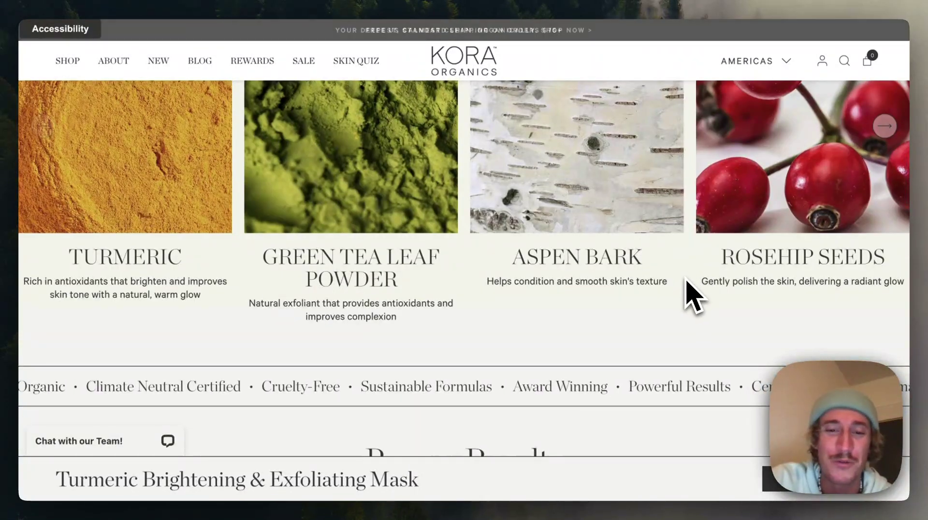
pyautogui.scroll(-10, 687, 271)
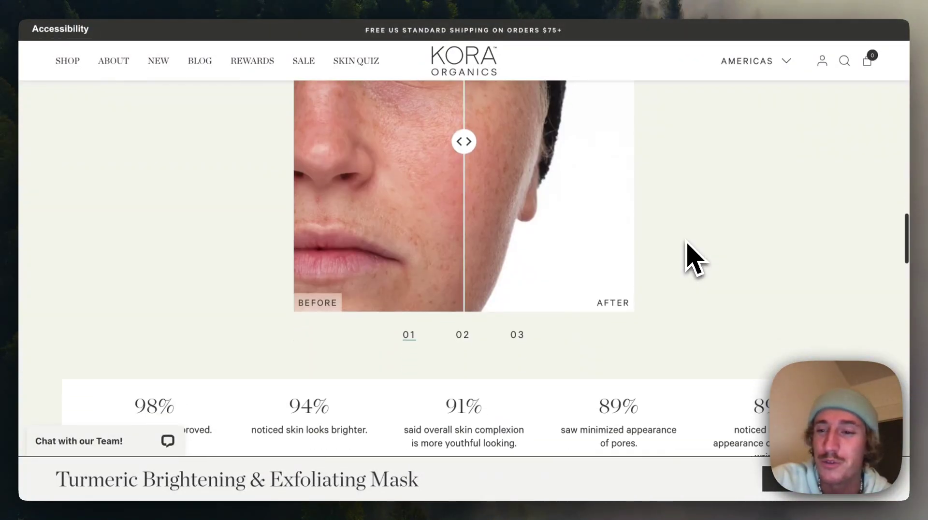
pyautogui.scroll(-7, 687, 246)
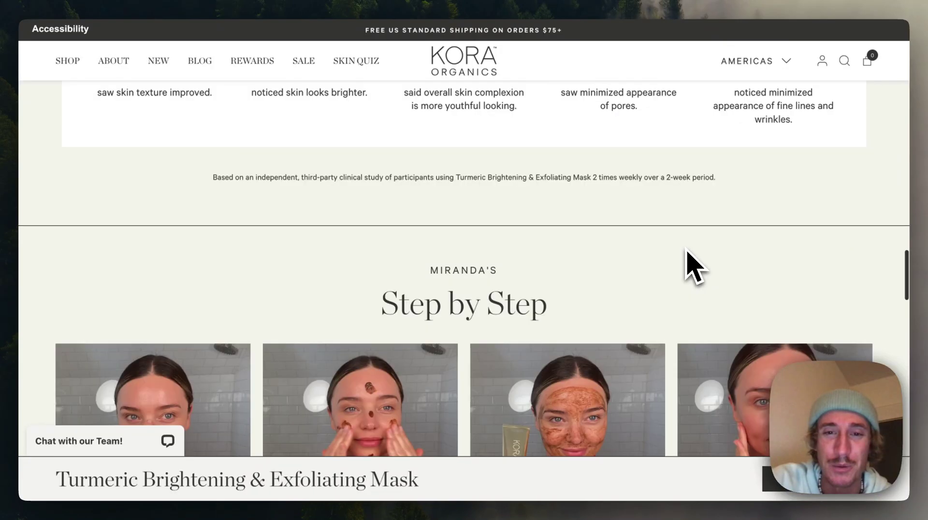
pyautogui.scroll(-1, 690, 268)
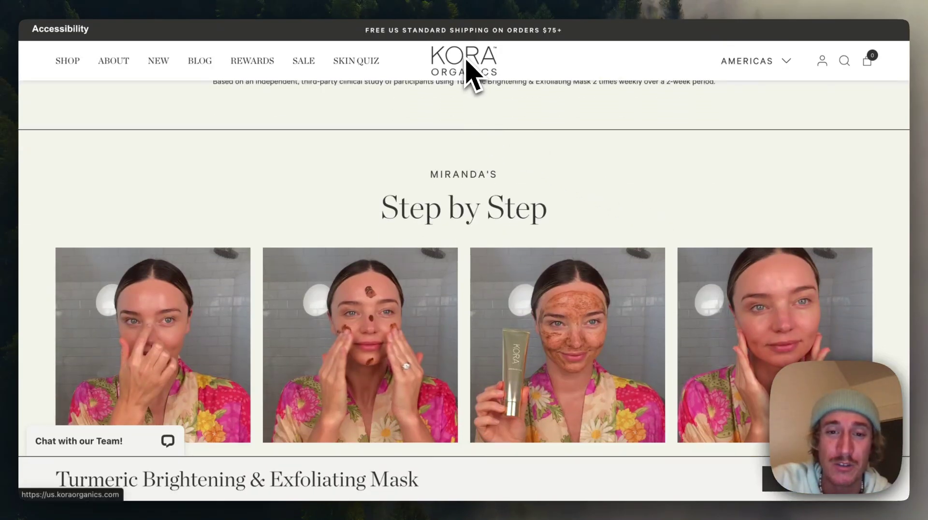
pyautogui.scroll(-1, 305, 134)
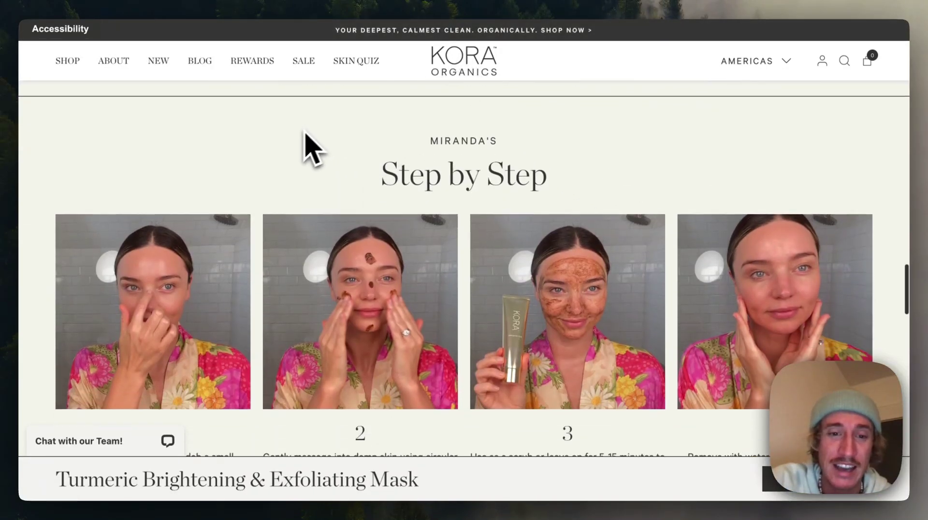
pyautogui.scroll(-1, 315, 145)
pyautogui.scroll(-1, 222, 203)
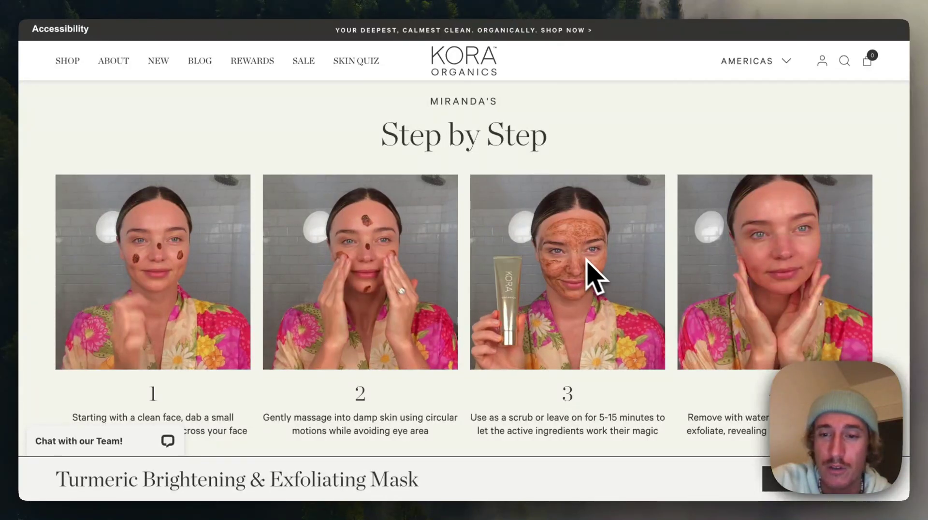
pyautogui.scroll(-3, 763, 268)
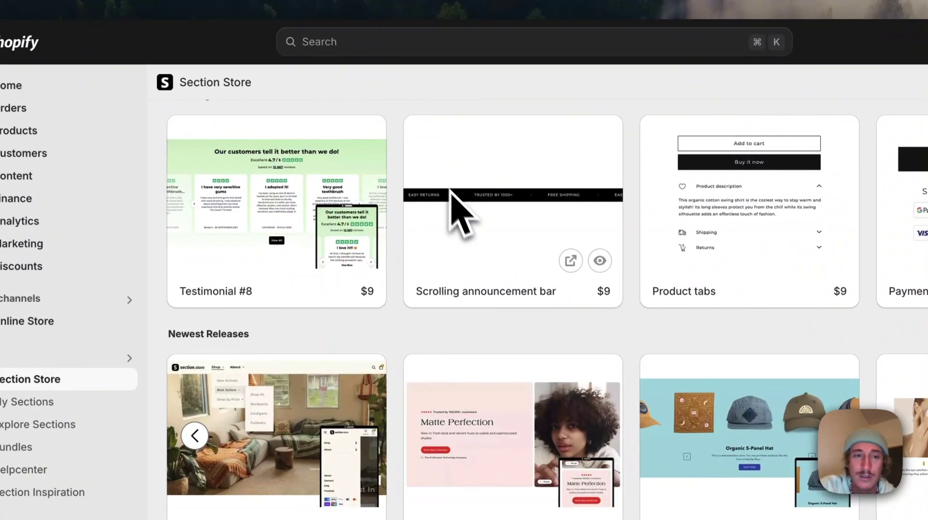
pyautogui.scroll(5, 459, 213)
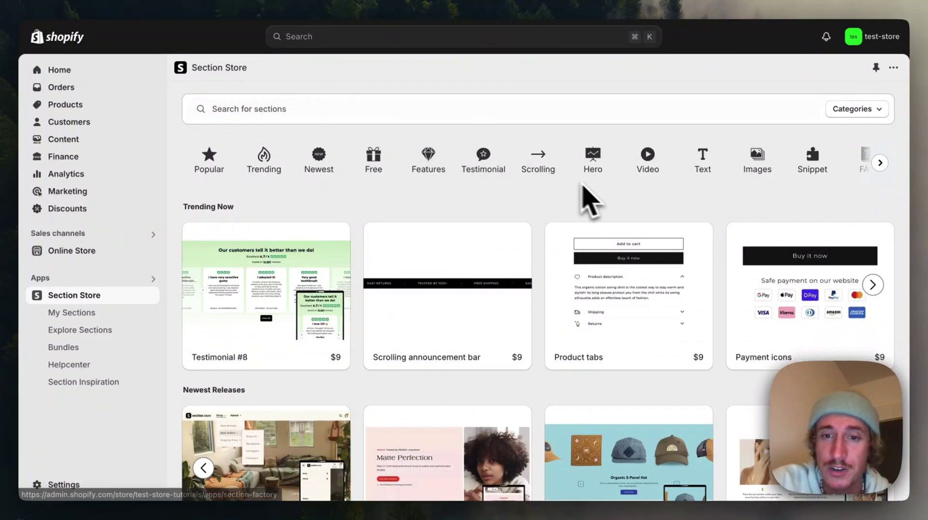
pyautogui.scroll(-2, 540, 202)
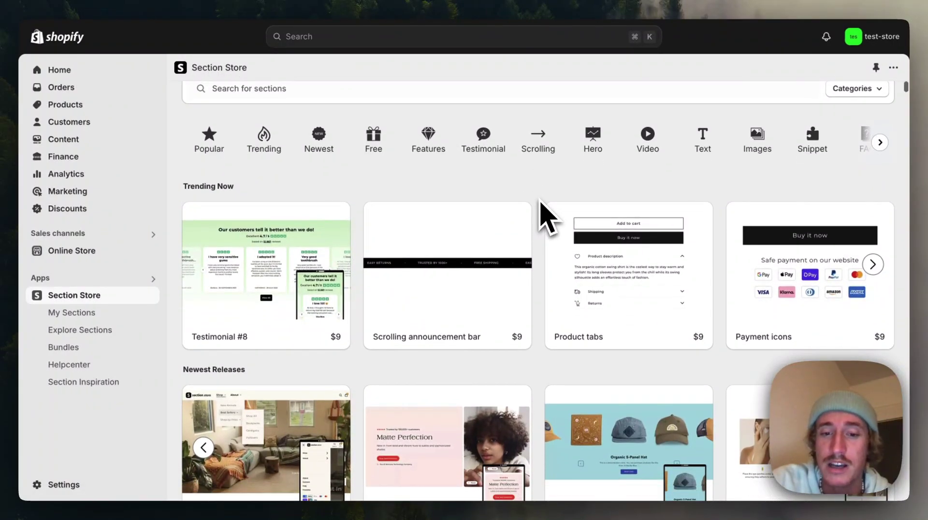
pyautogui.scroll(-3, 546, 218)
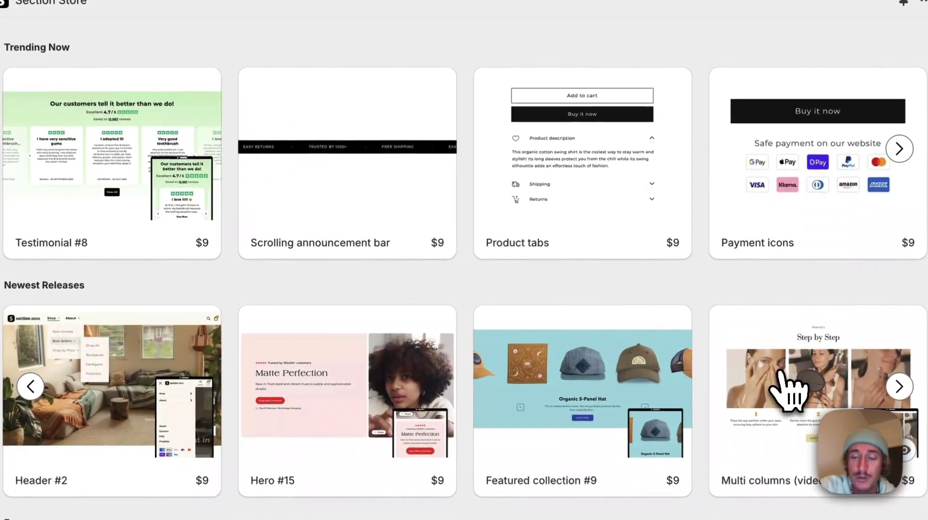
pyautogui.click(763, 373)
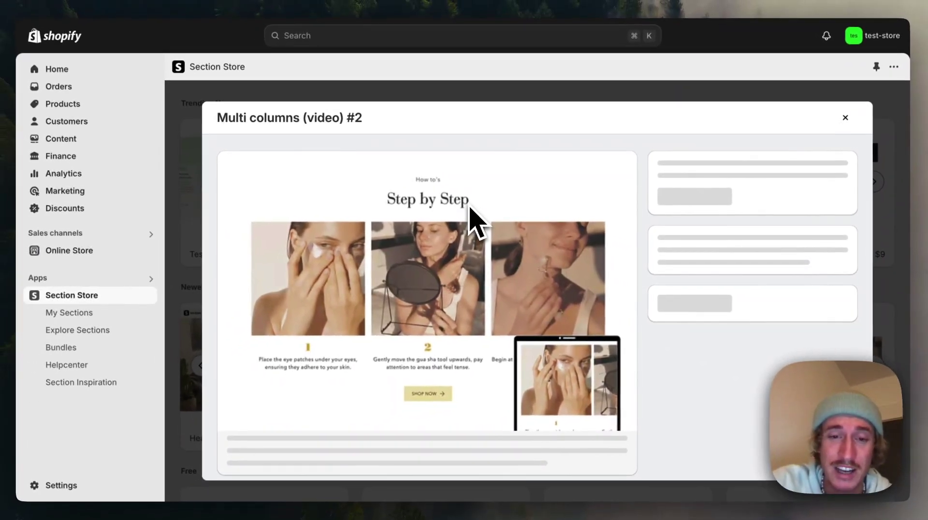
# - Page through two Multi columns (video) #2 example slides, then go to My sections
pyautogui.scroll(-1, 477, 223)
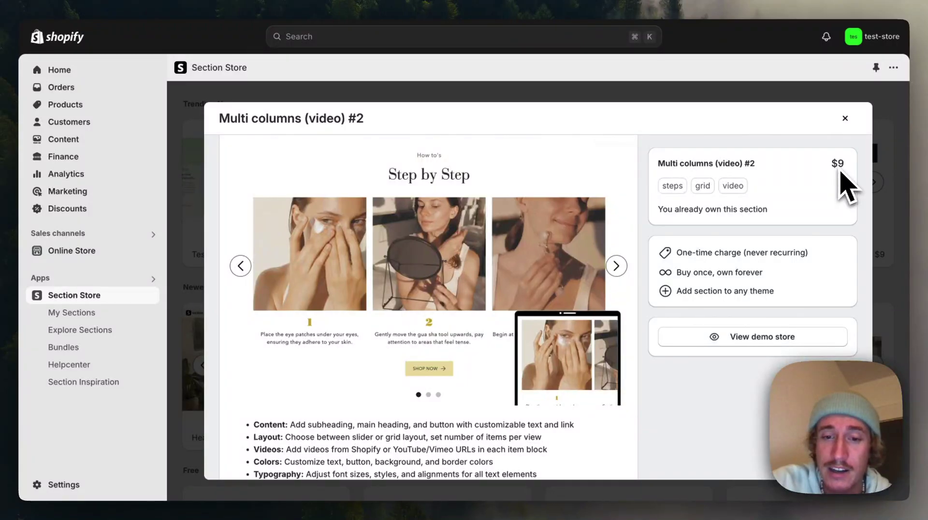
pyautogui.scroll(-1, 507, 276)
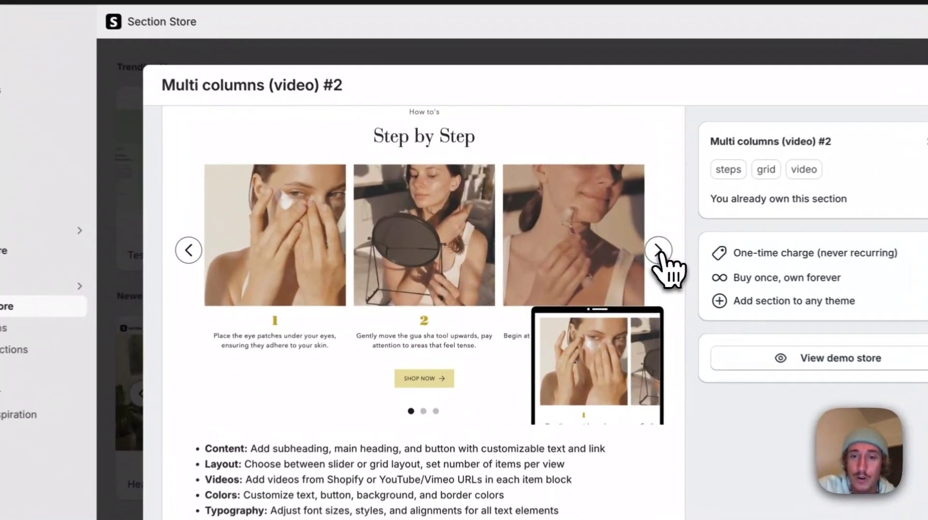
pyautogui.click(617, 250)
pyautogui.click(667, 250)
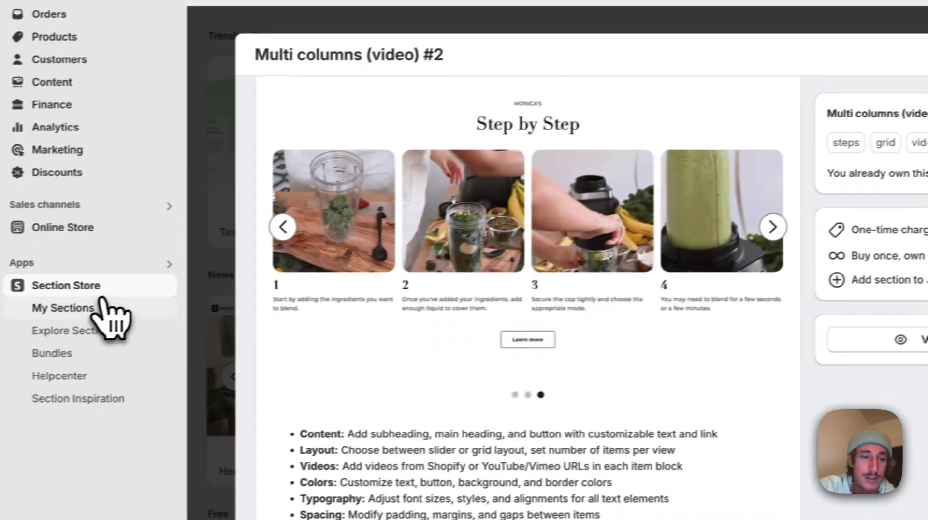
pyautogui.click(102, 310)
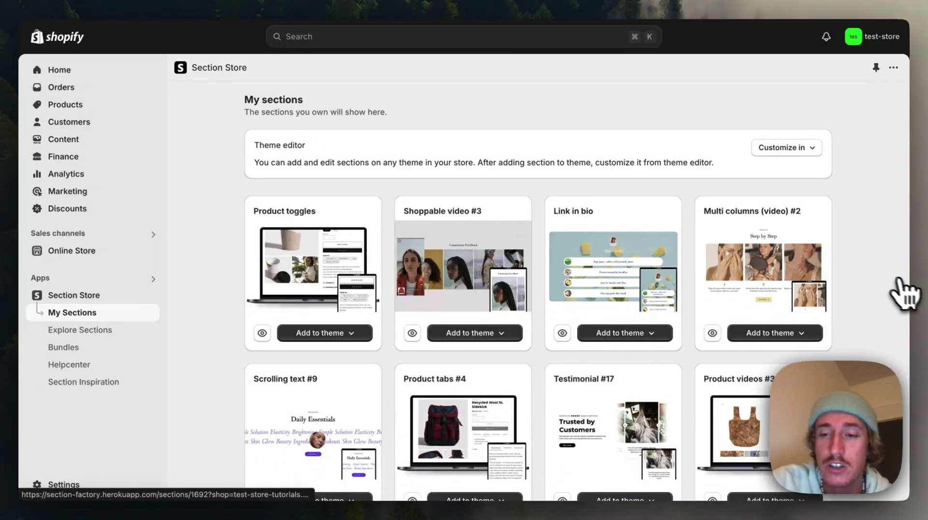
# - Add Multi columns (video) #2 to the Gater-Full-Store (Live) theme
pyautogui.scroll(-1, 870, 223)
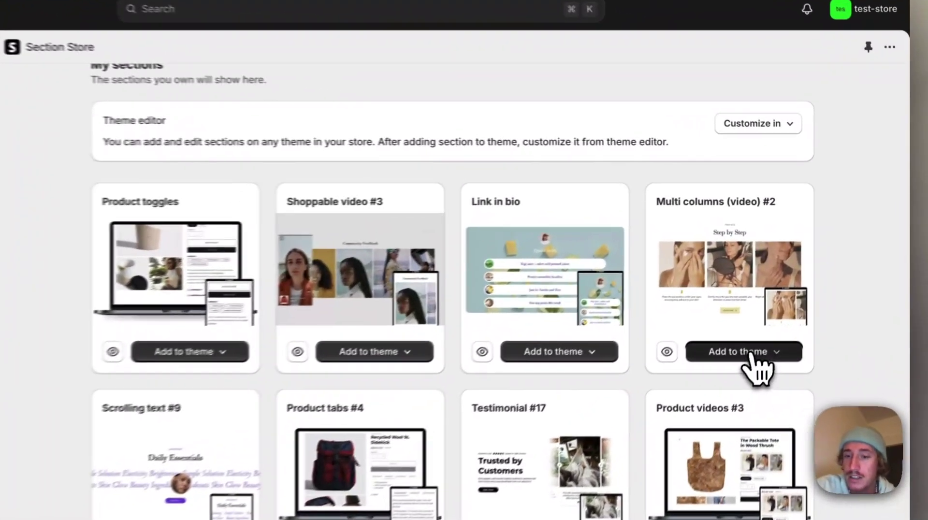
pyautogui.click(779, 319)
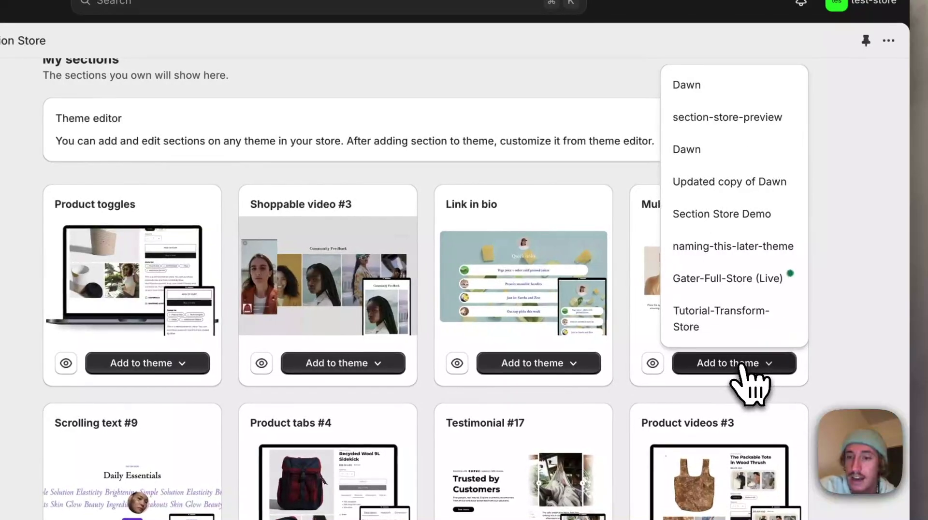
pyautogui.click(727, 295)
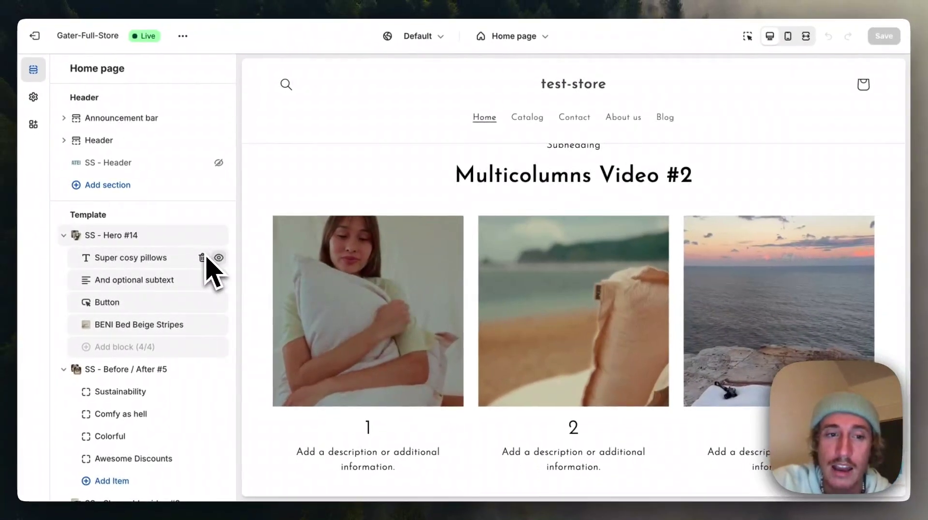
# - Search 'multico' and insert the SS - Multicolumns video #2 section on the home page
pyautogui.scroll(-3, 37, 309)
pyautogui.scroll(-10, 160, 324)
pyautogui.scroll(5, 160, 324)
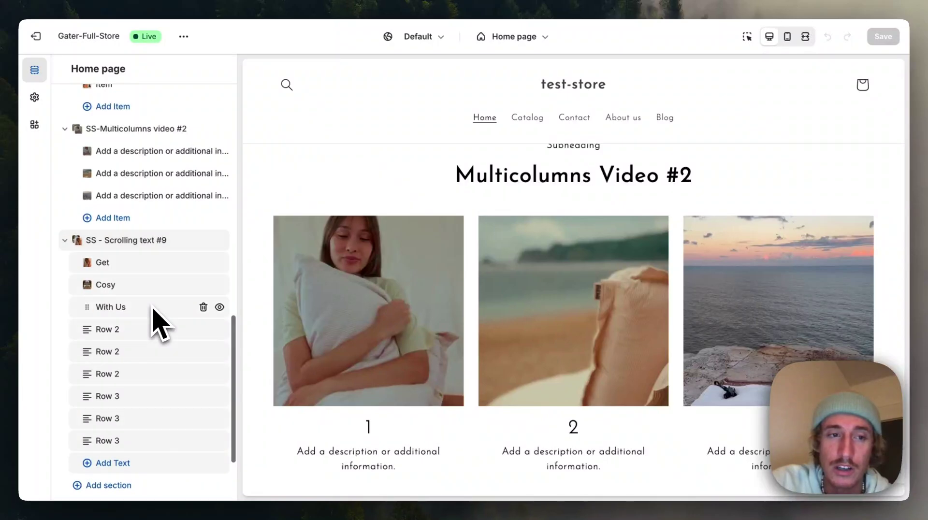
pyautogui.scroll(1, 160, 325)
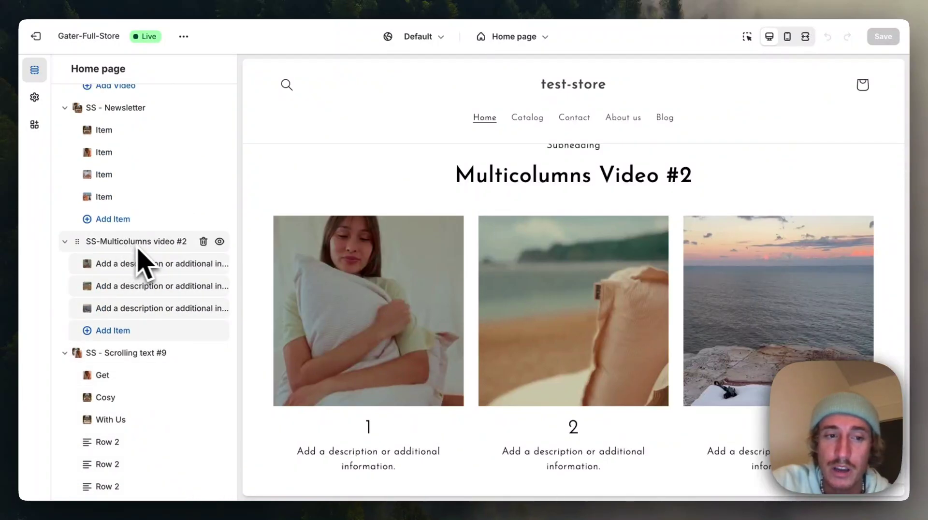
pyautogui.scroll(-5, 140, 261)
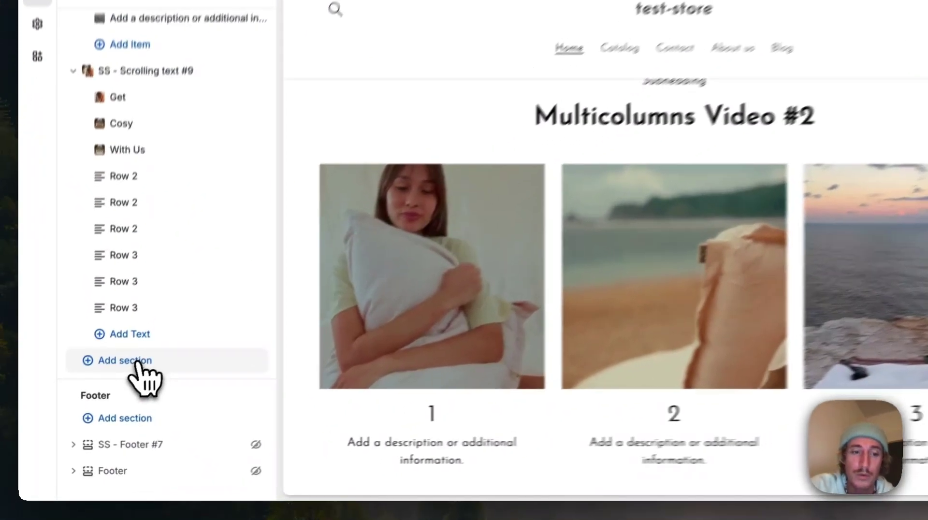
pyautogui.click(116, 382)
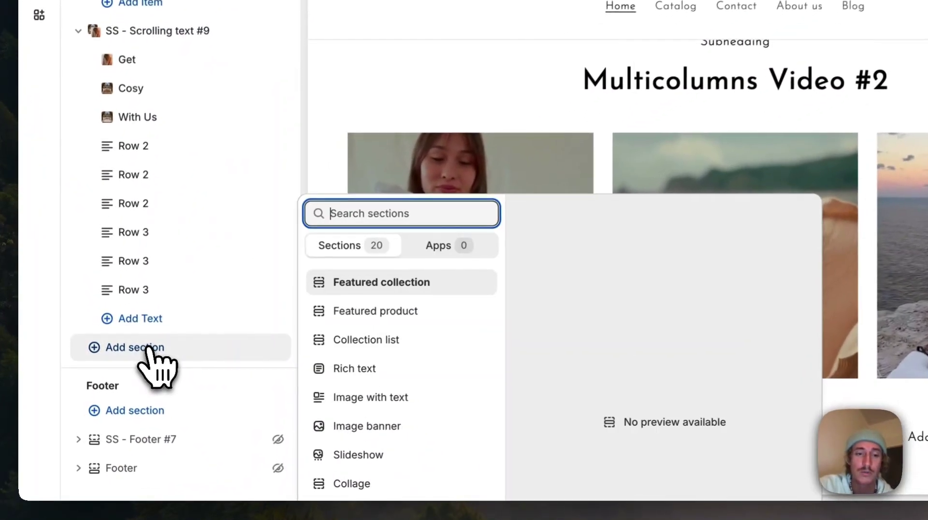
pyautogui.write('multico')
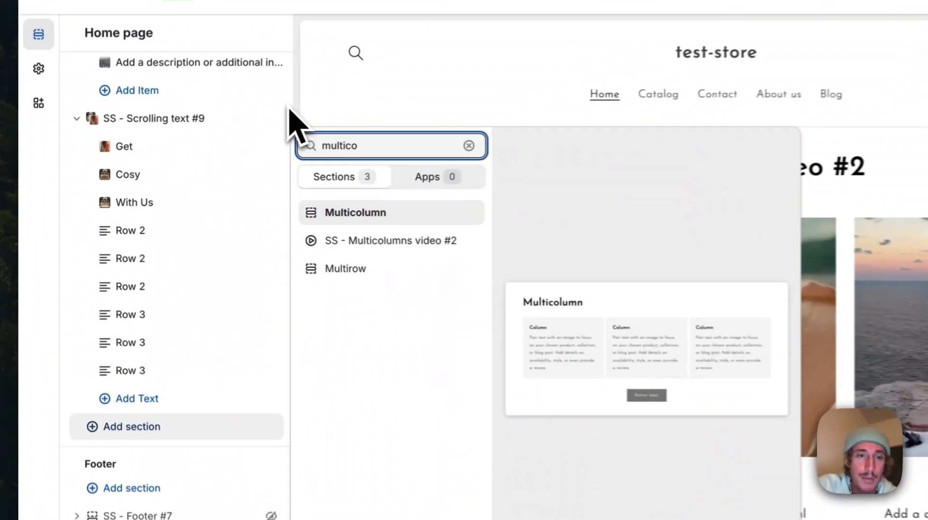
pyautogui.press('Return')
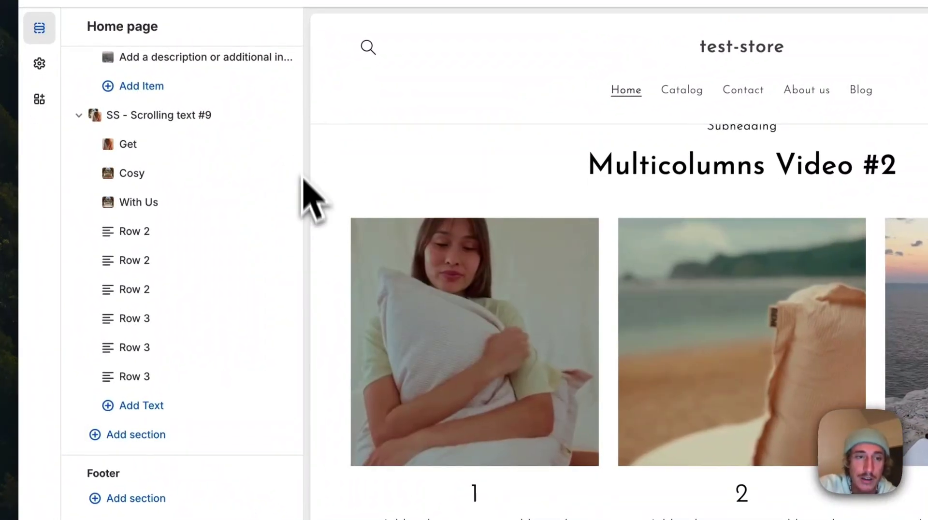
pyautogui.scroll(2, 269, 228)
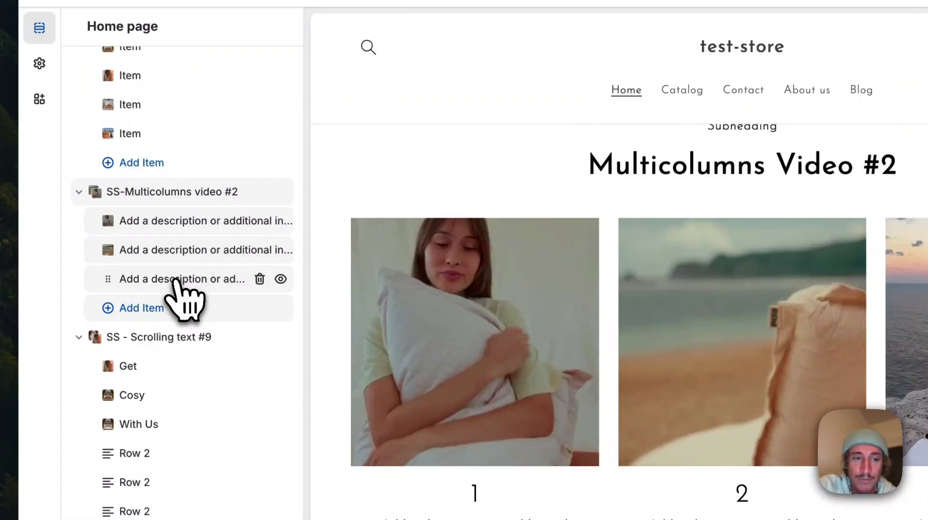
# - AI-rephrase the third column's text from 'comfy pillow outdoors', choosing 'cushy cushion outside'
pyautogui.click(175, 281)
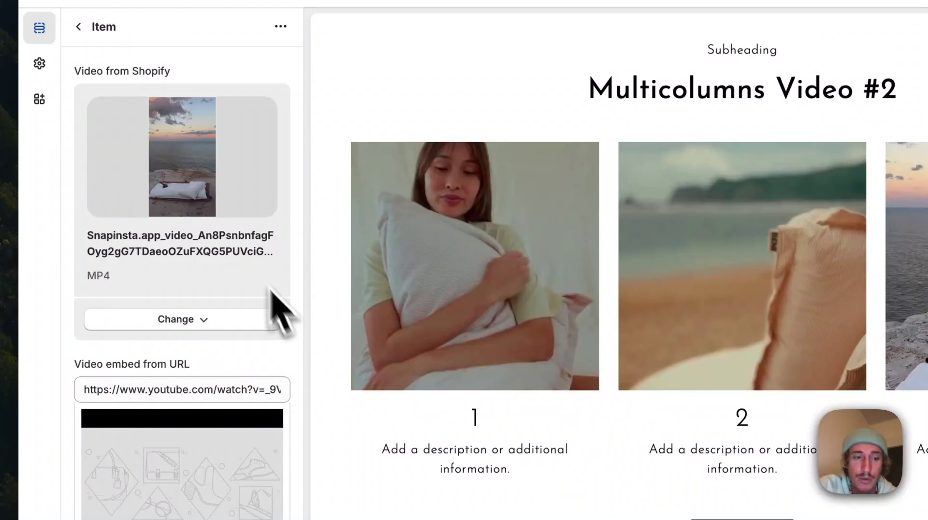
pyautogui.scroll(-3, 240, 236)
pyautogui.scroll(-5, 214, 296)
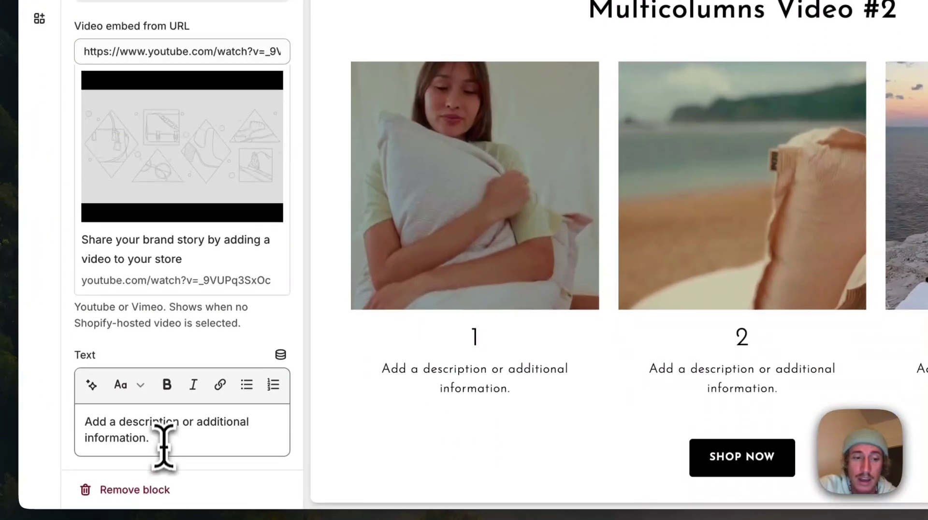
pyautogui.moveTo(166, 517); pyautogui.dragTo(79, 504)
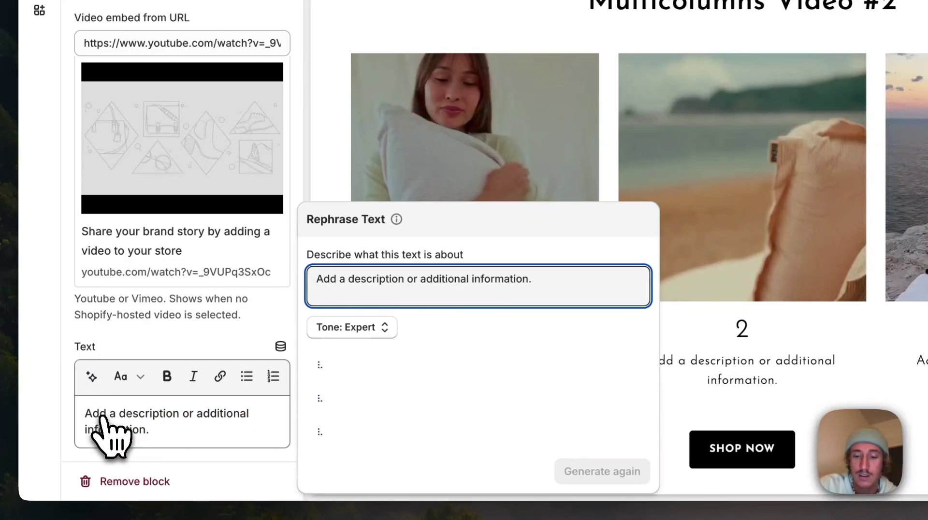
pyautogui.write('comfy pillow ')
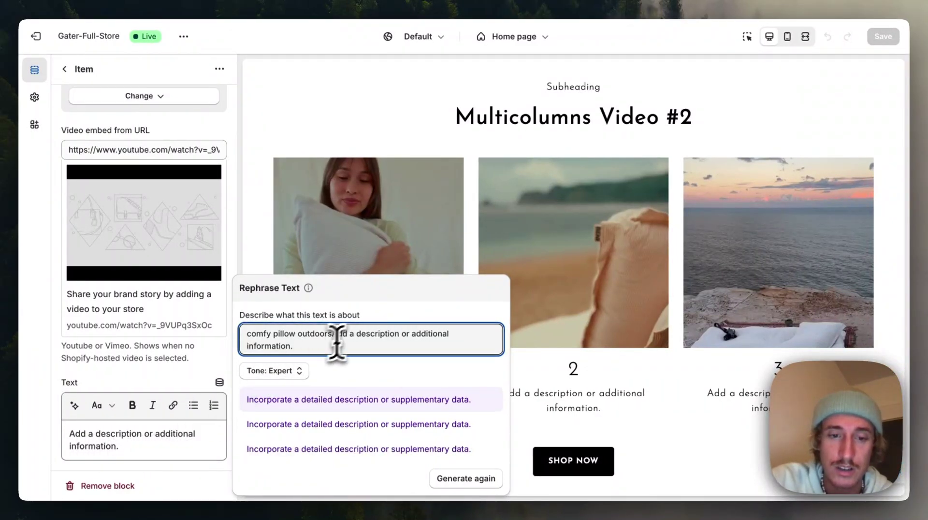
pyautogui.write('outdoors')
pyautogui.moveTo(337, 339); pyautogui.dragTo(397, 352)
pyautogui.press('BackSpace')
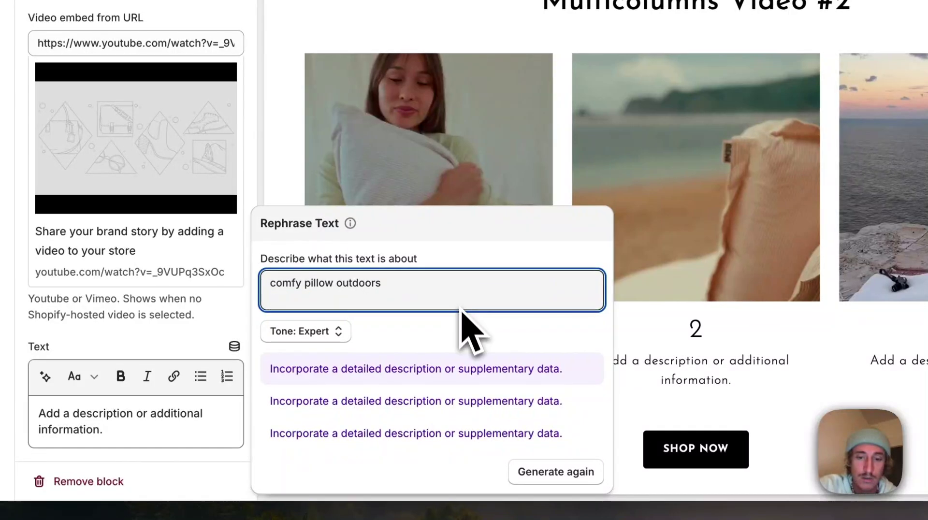
pyautogui.click(541, 469)
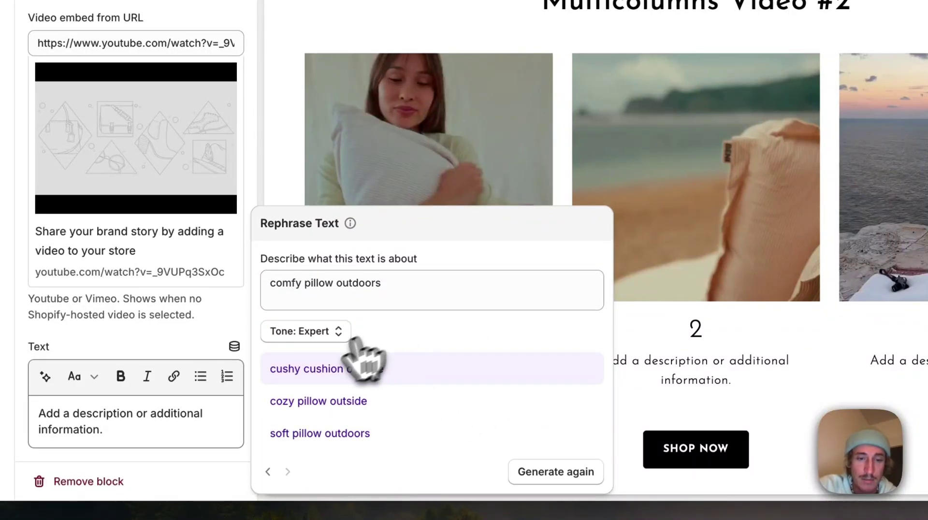
pyautogui.click(353, 369)
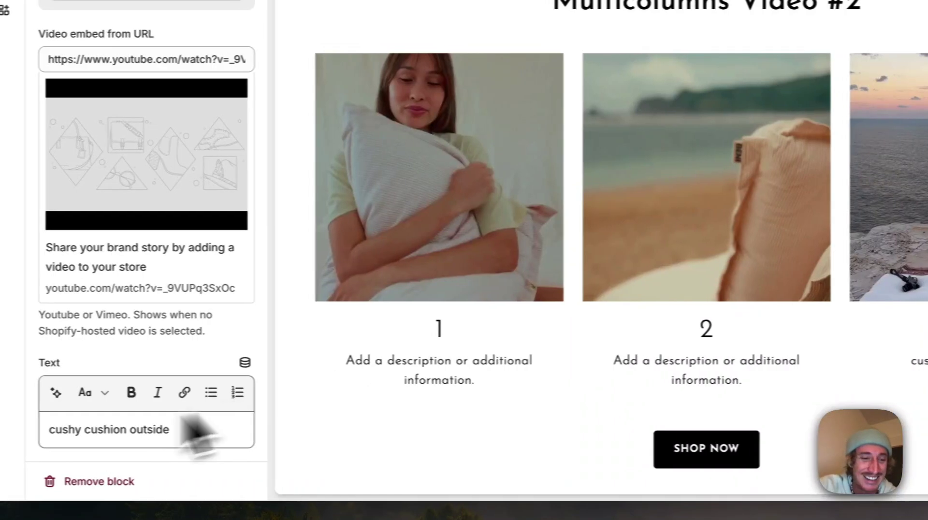
# - Append ' pillow' so the third column reads 'cushy cushion outside pillow'
pyautogui.click(38, 429)
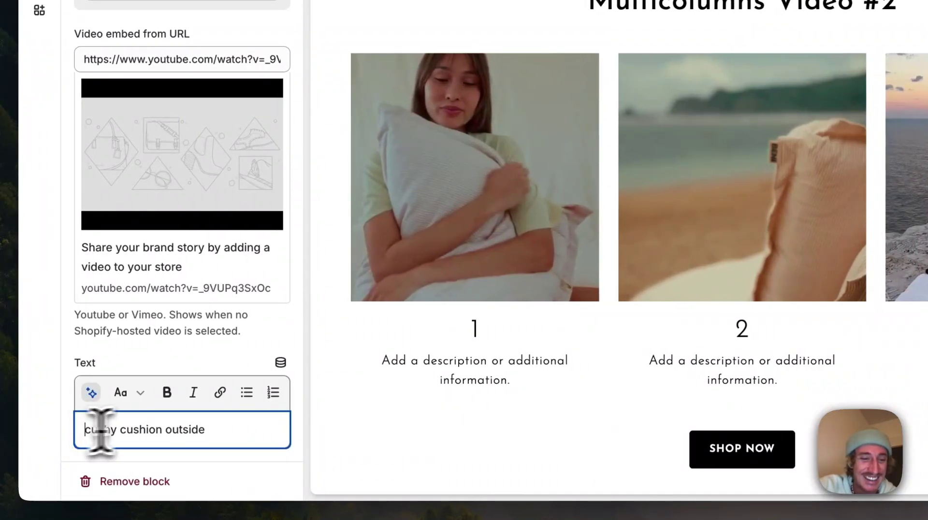
pyautogui.click(219, 428)
pyautogui.write('pillow')
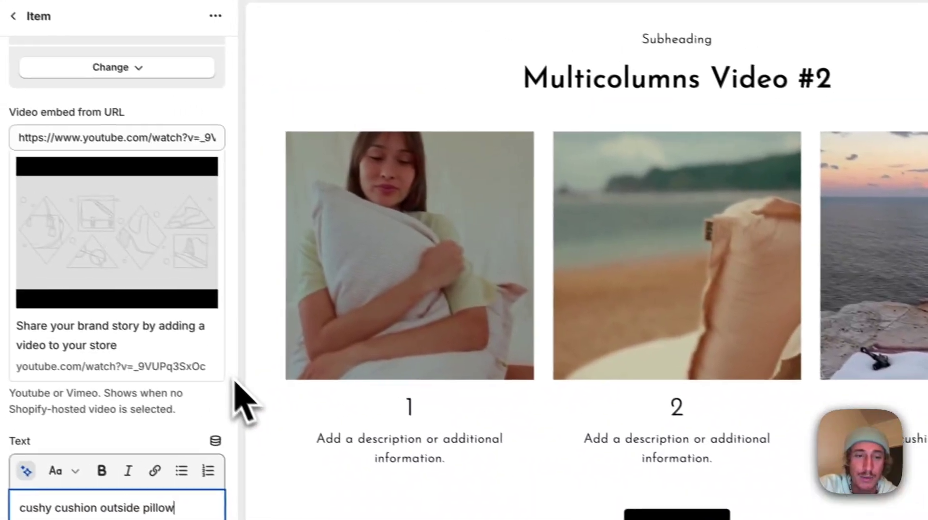
pyautogui.scroll(5, 99, 345)
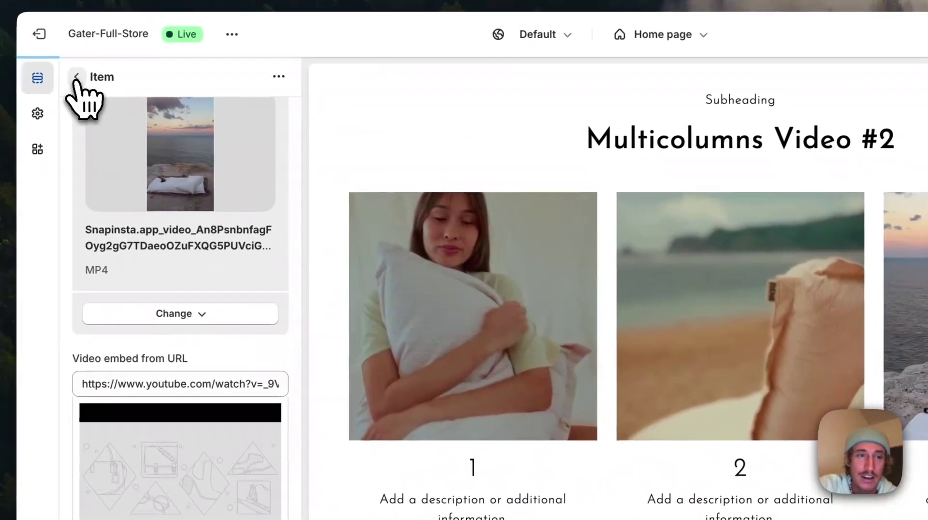
pyautogui.click(76, 76)
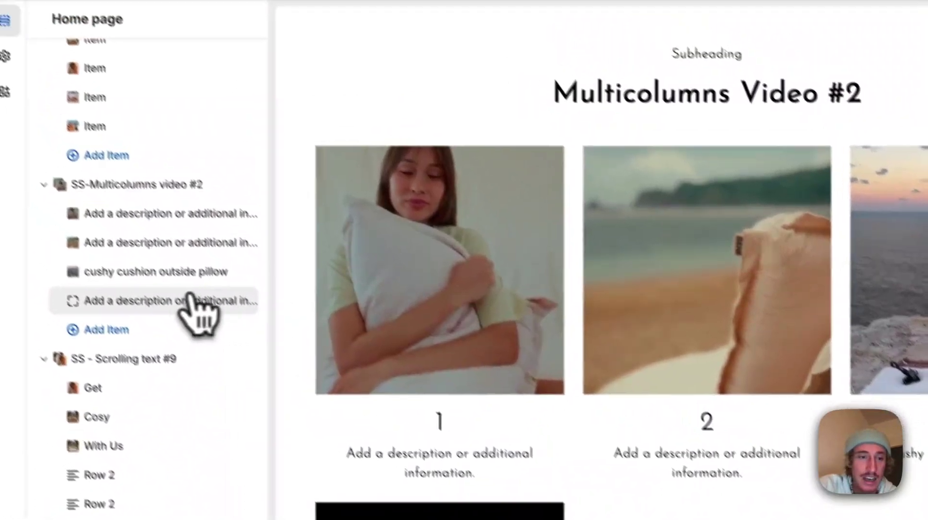
# - Set the fourth column's video to the pexels-vlada-karpovich walking-woman clip
pyautogui.moveTo(186, 300)
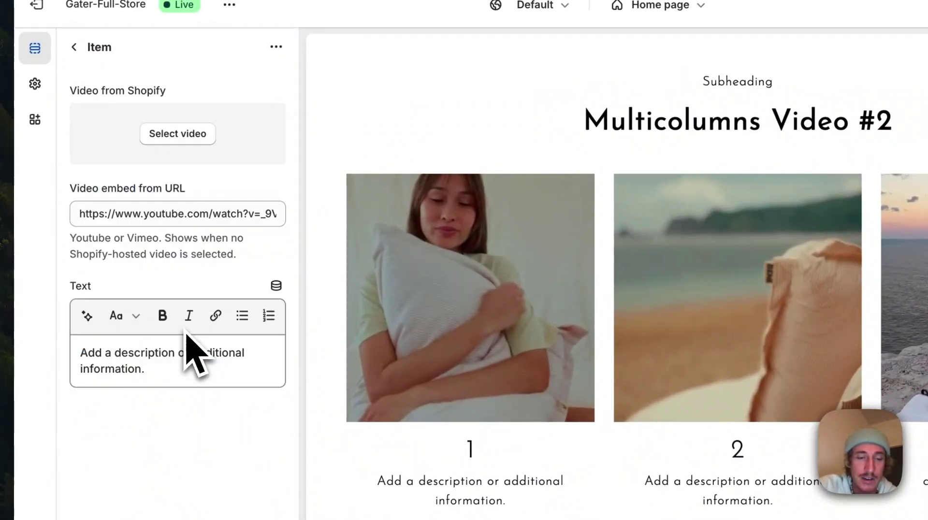
pyautogui.click(176, 141)
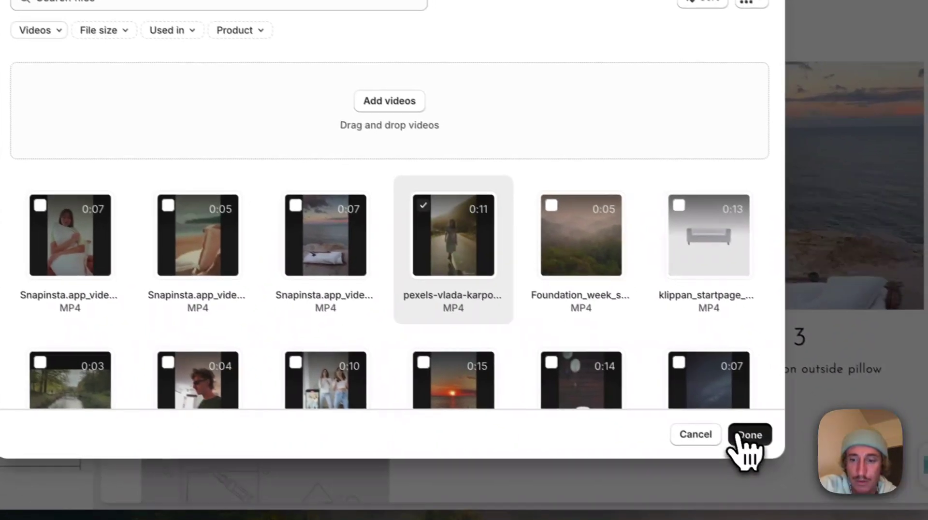
pyautogui.click(801, 467)
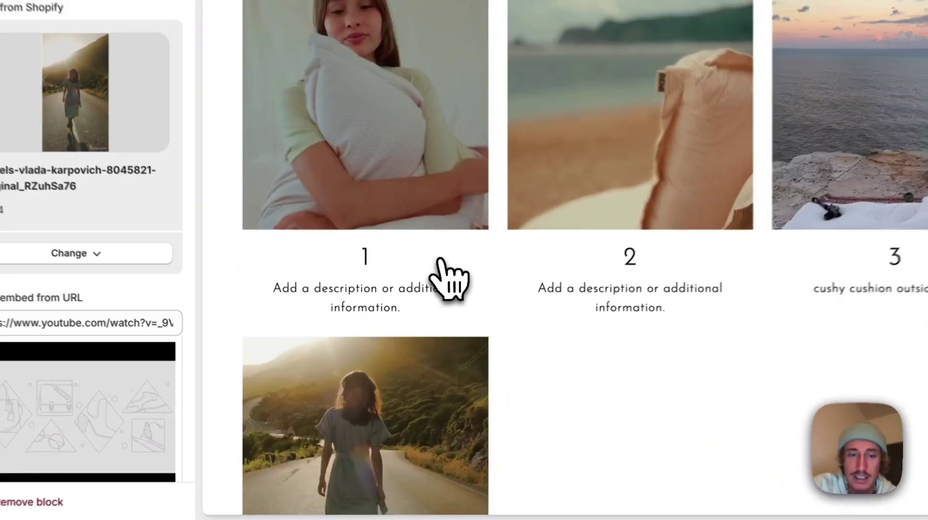
pyautogui.scroll(-3, 421, 338)
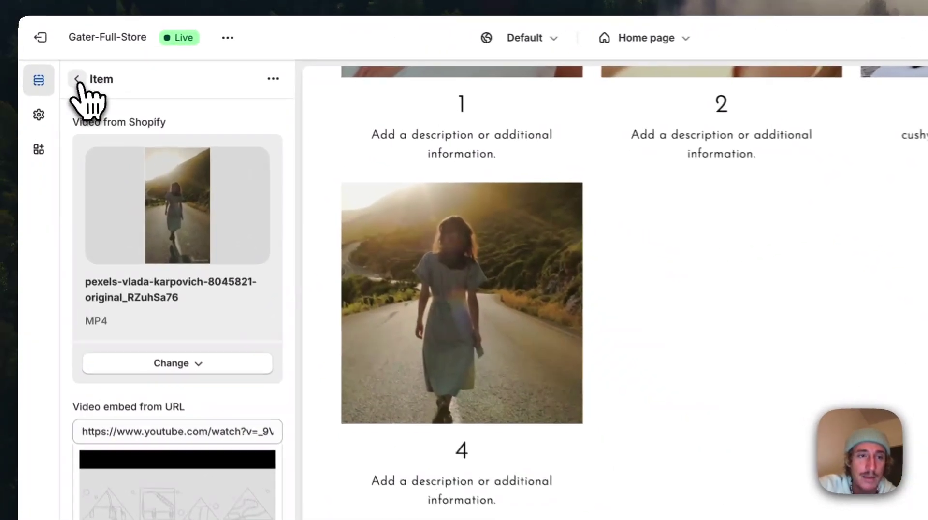
pyautogui.click(64, 69)
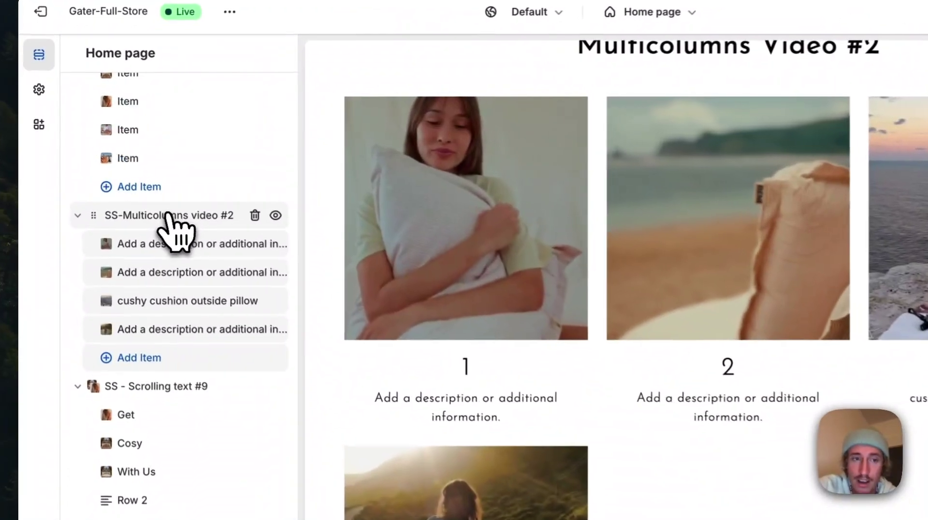
# - Set the section's heading font size to 24 px and Items per view to 4
pyautogui.click(137, 196)
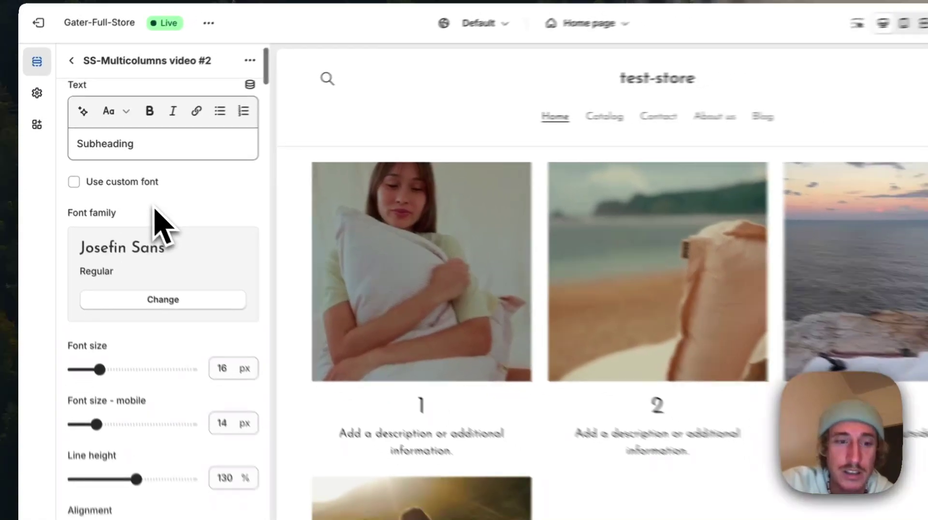
pyautogui.scroll(-4, 159, 223)
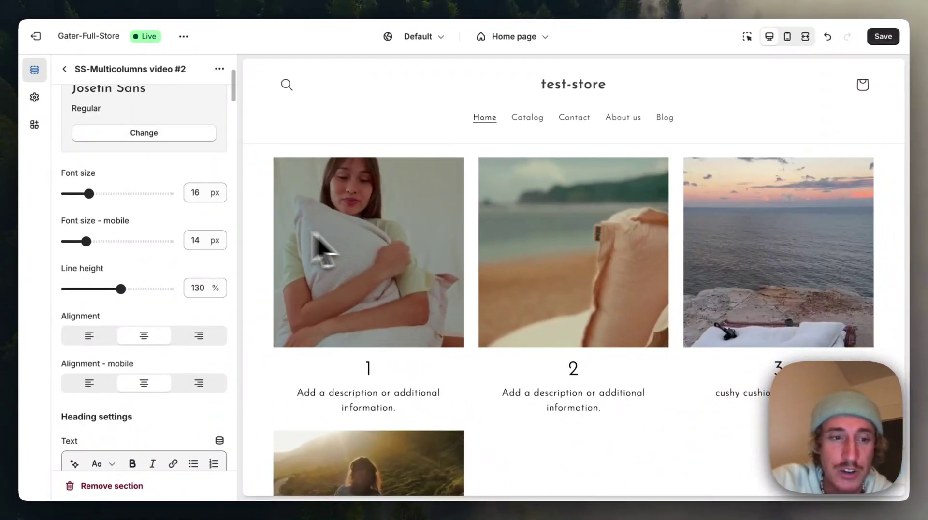
pyautogui.scroll(3, 154, 261)
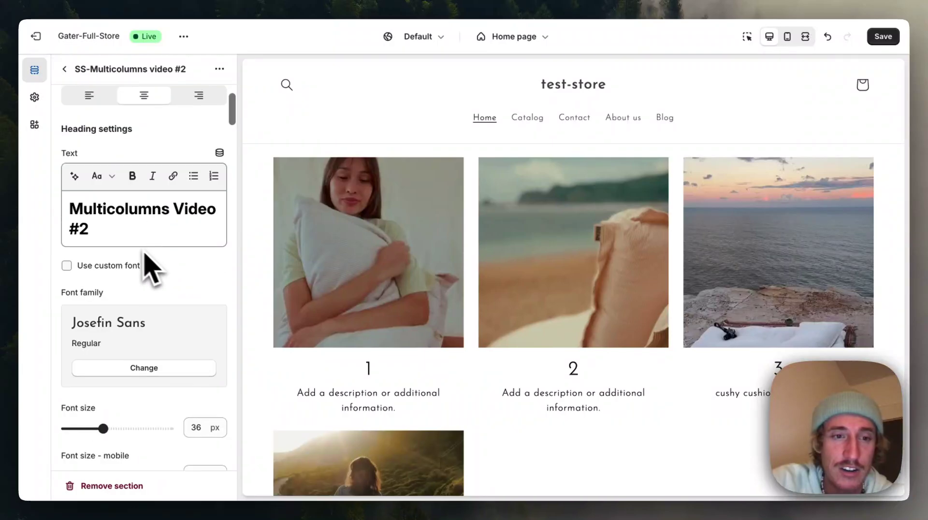
pyautogui.scroll(2, 514, 258)
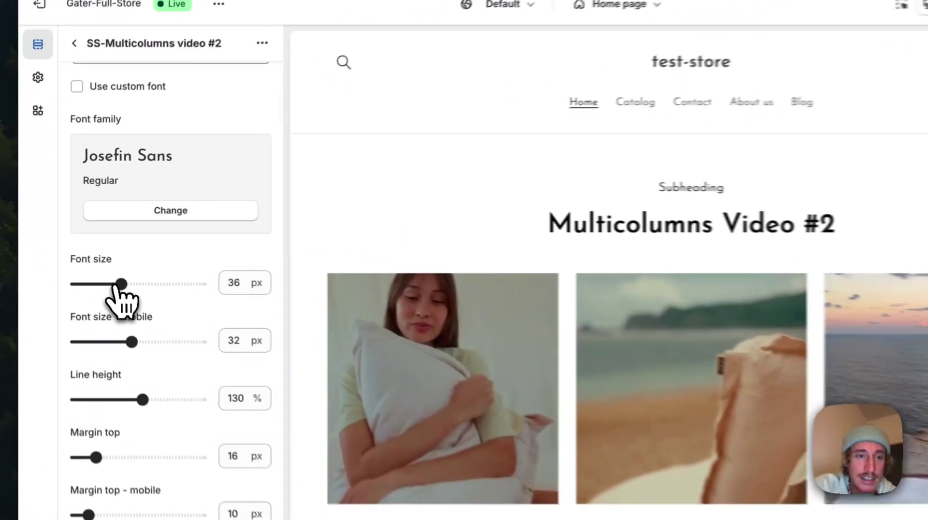
pyautogui.moveTo(103, 267); pyautogui.dragTo(77, 267)
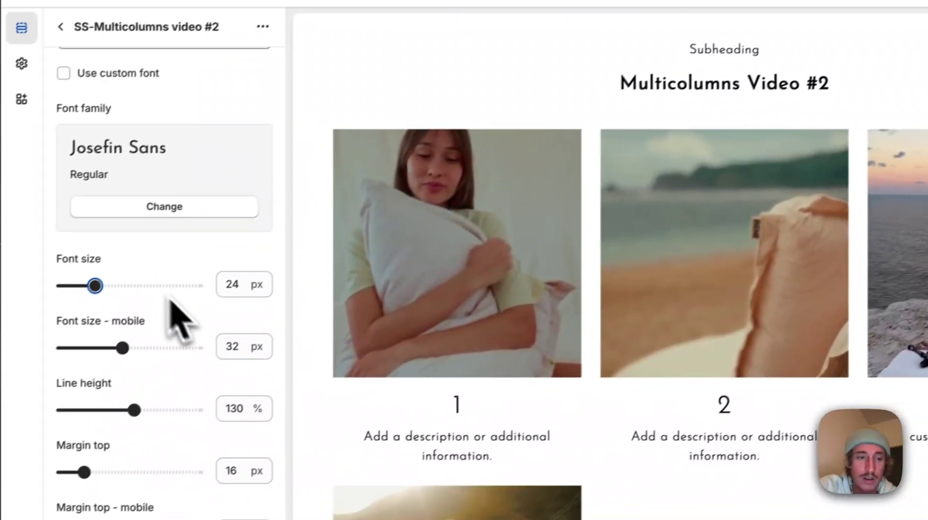
pyautogui.scroll(-5, 172, 305)
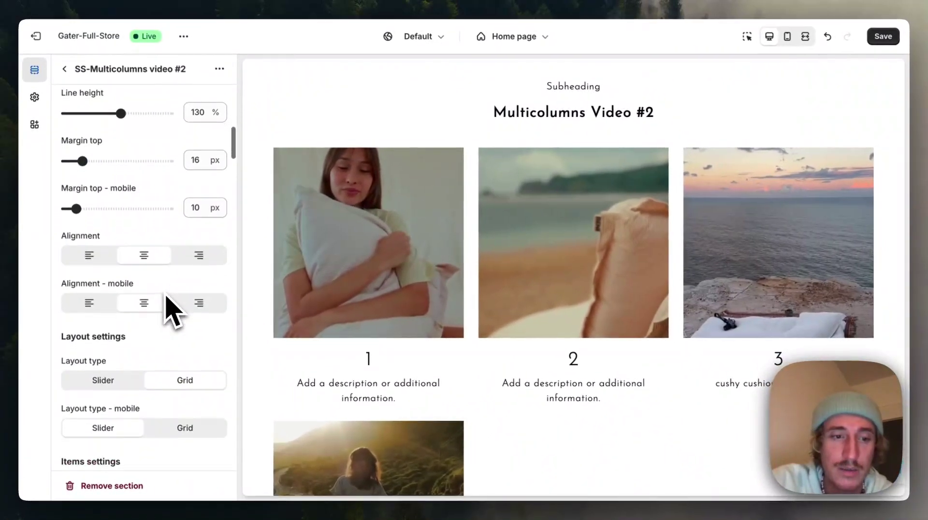
pyautogui.moveTo(120, 294); pyautogui.dragTo(136, 294)
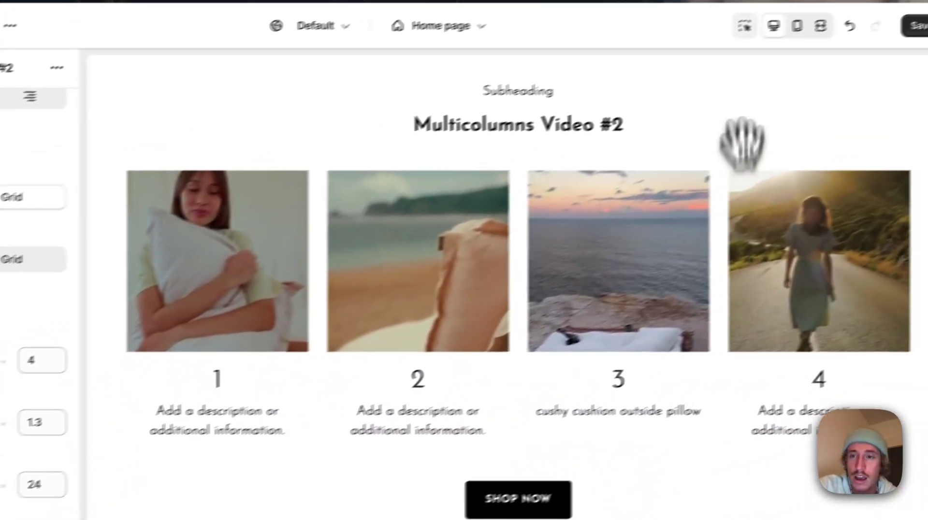
pyautogui.click(796, 26)
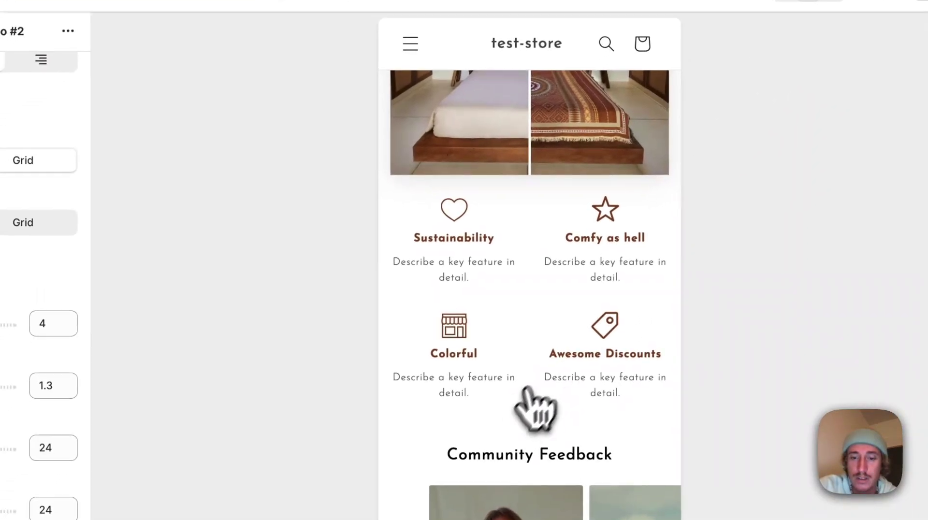
pyautogui.scroll(-5, 484, 451)
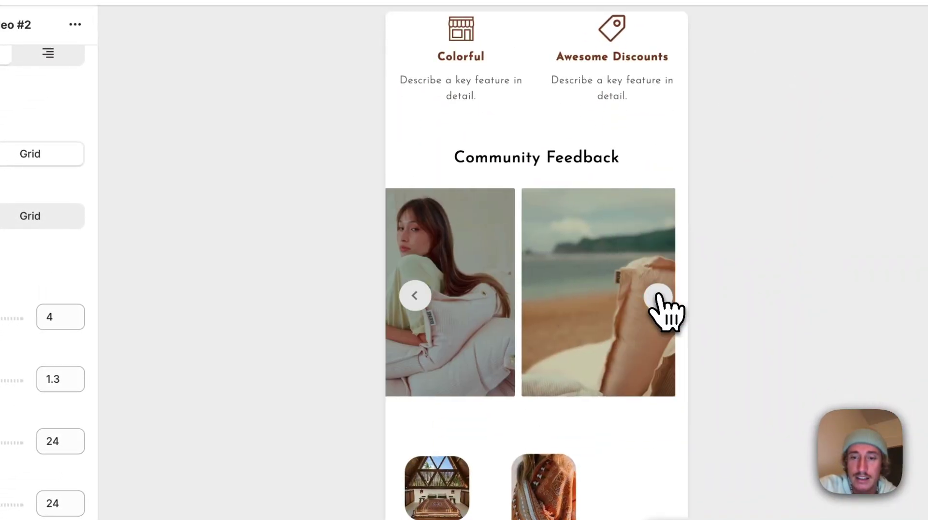
pyautogui.click(659, 296)
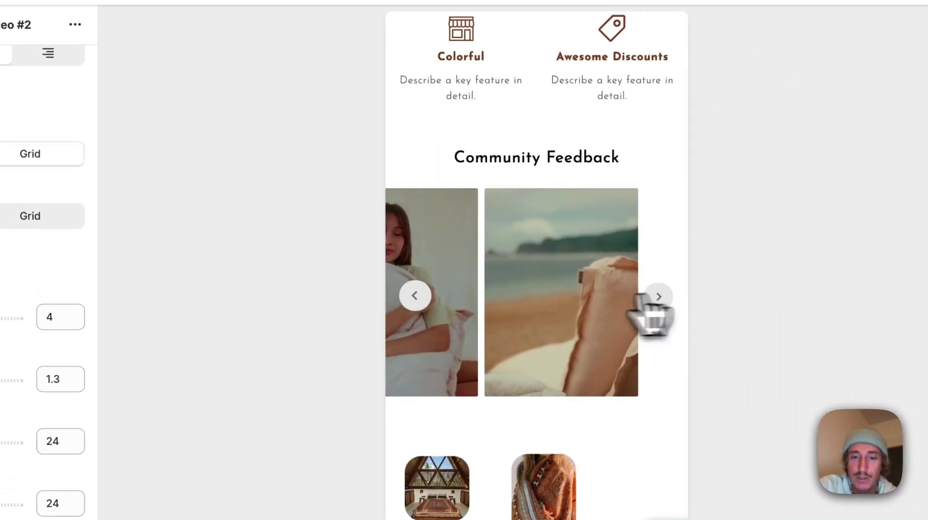
pyautogui.click(415, 296)
pyautogui.click(414, 296)
pyautogui.click(760, 29)
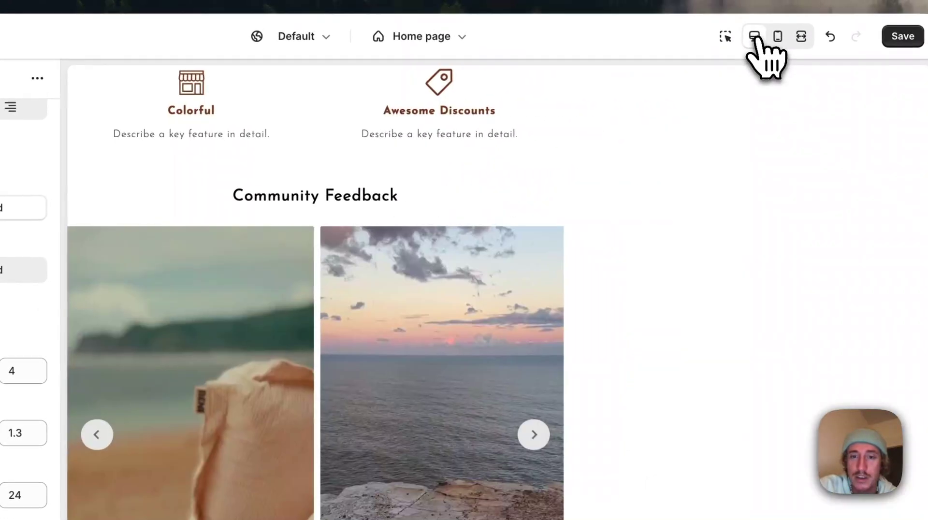
pyautogui.scroll(5, 421, 346)
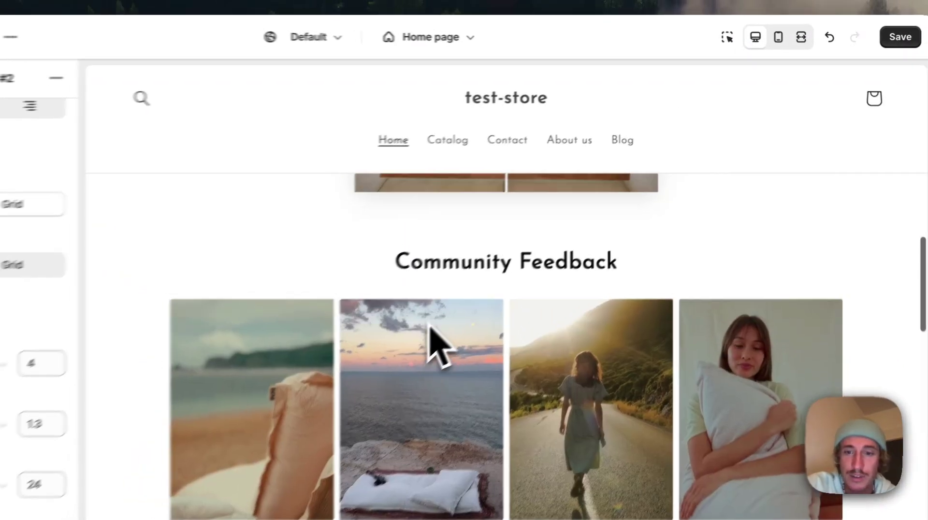
pyautogui.scroll(-6, 167, 309)
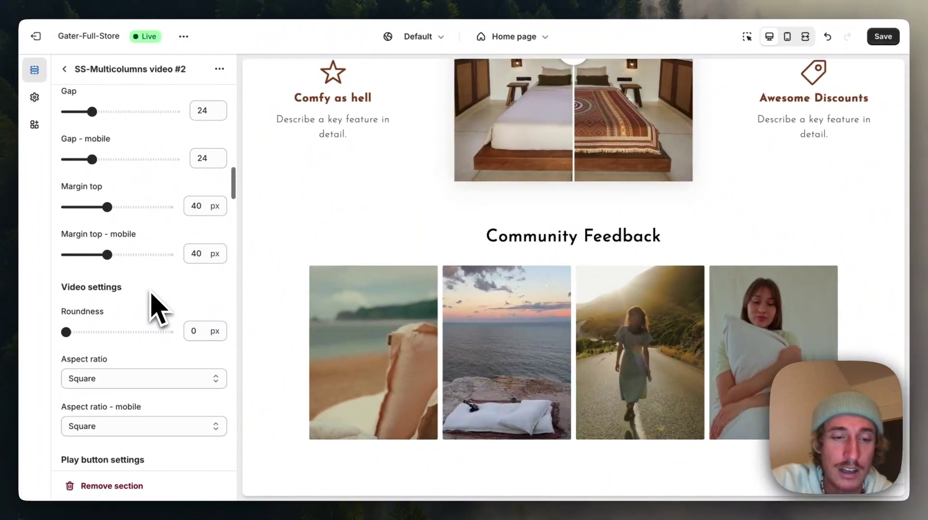
pyautogui.scroll(-3, 177, 254)
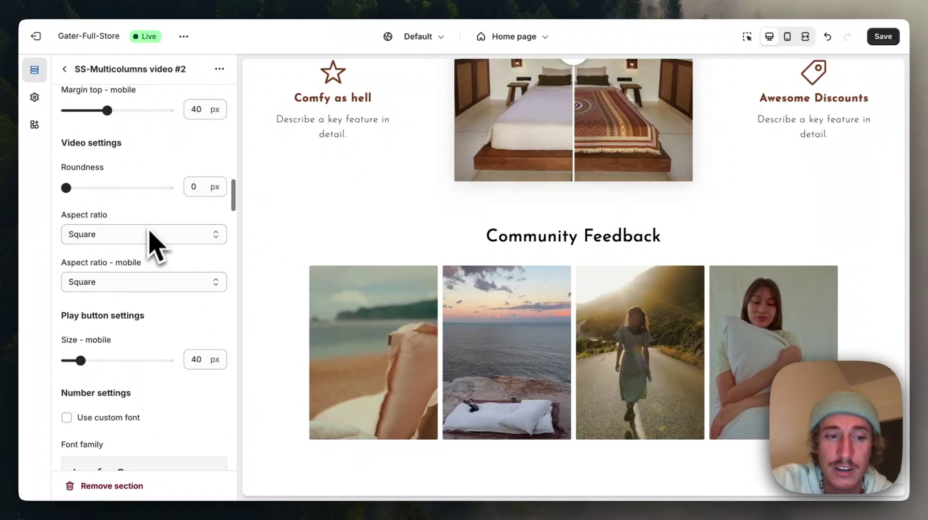
pyautogui.scroll(-4, 156, 246)
pyautogui.scroll(-9, 161, 226)
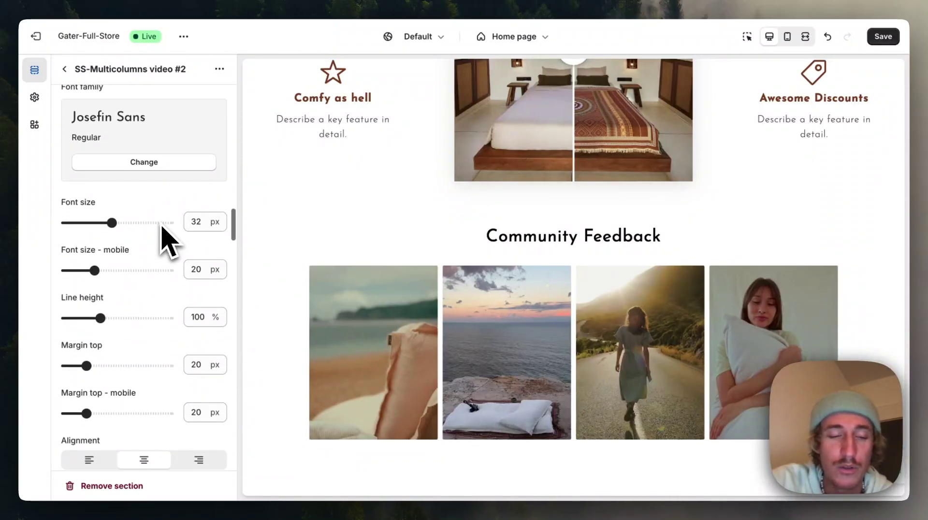
pyautogui.scroll(-2, 166, 237)
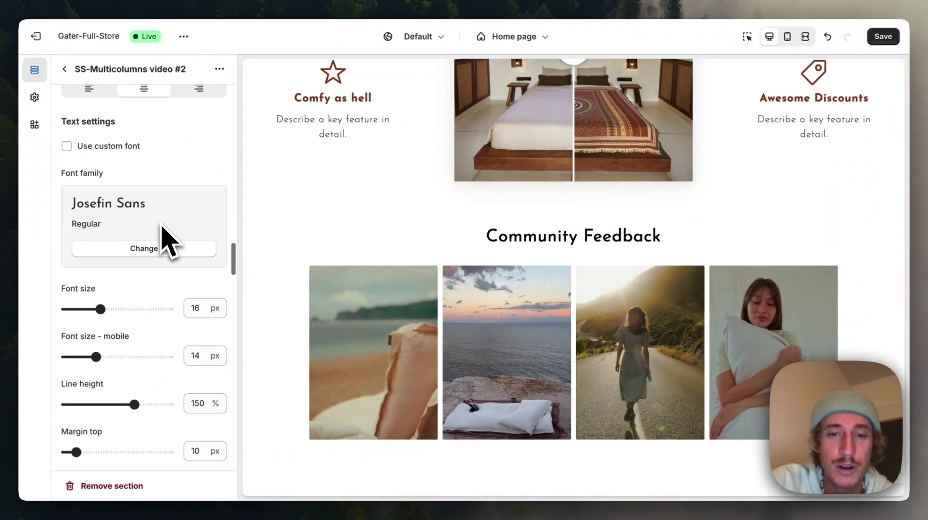
pyautogui.scroll(-3, 507, 286)
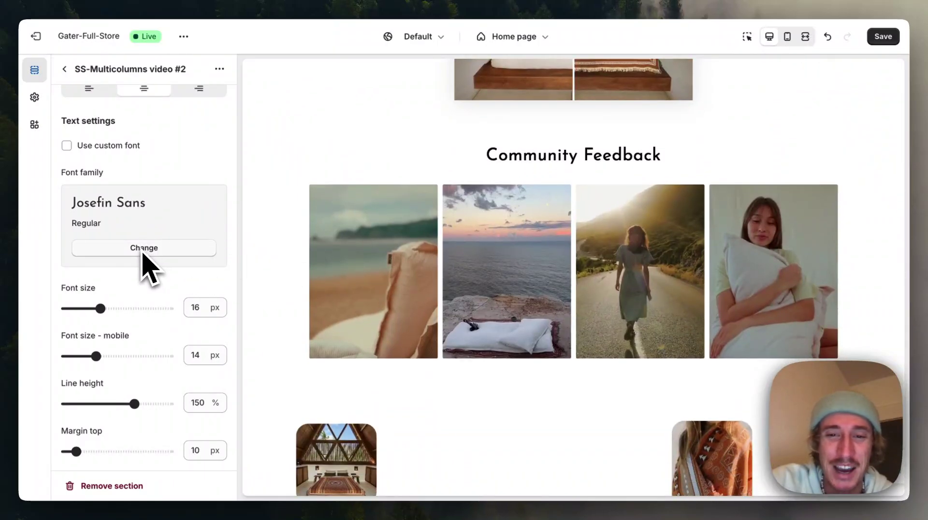
pyautogui.scroll(-10, 152, 332)
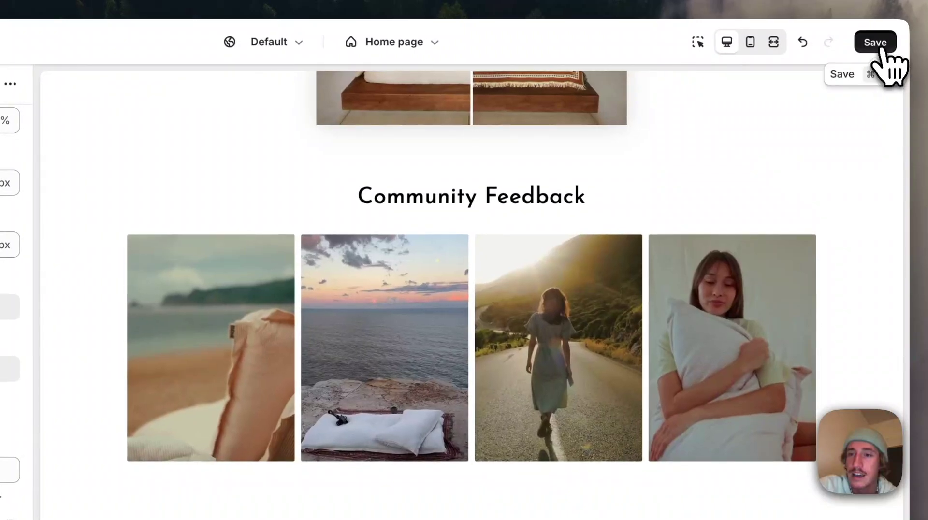
# - Save the edits and scroll to Content colors and the Multicolumns Video #2 preview
pyautogui.click(883, 36)
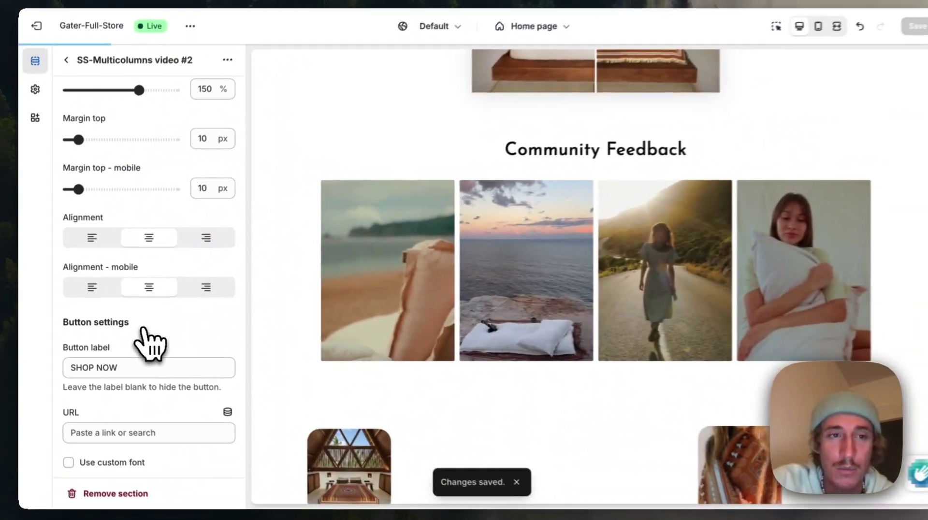
pyautogui.scroll(-1, 145, 340)
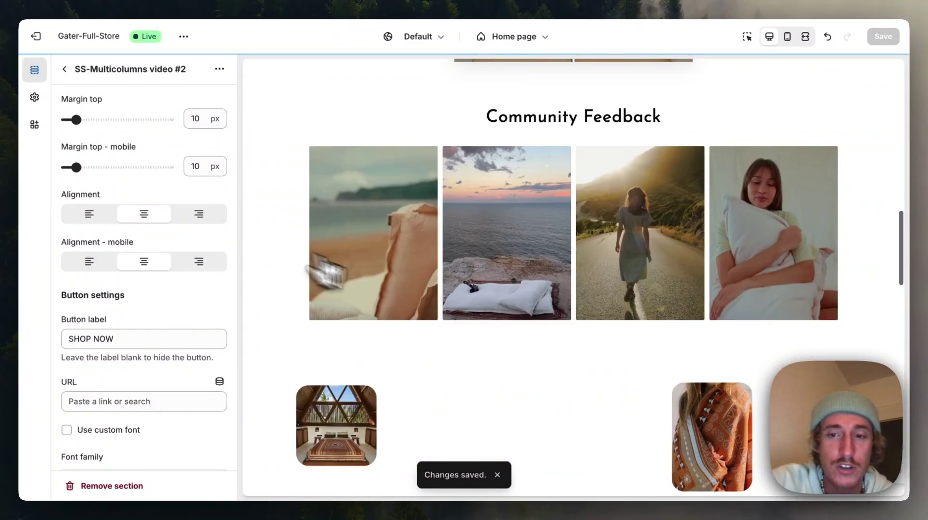
pyautogui.scroll(-5, 184, 362)
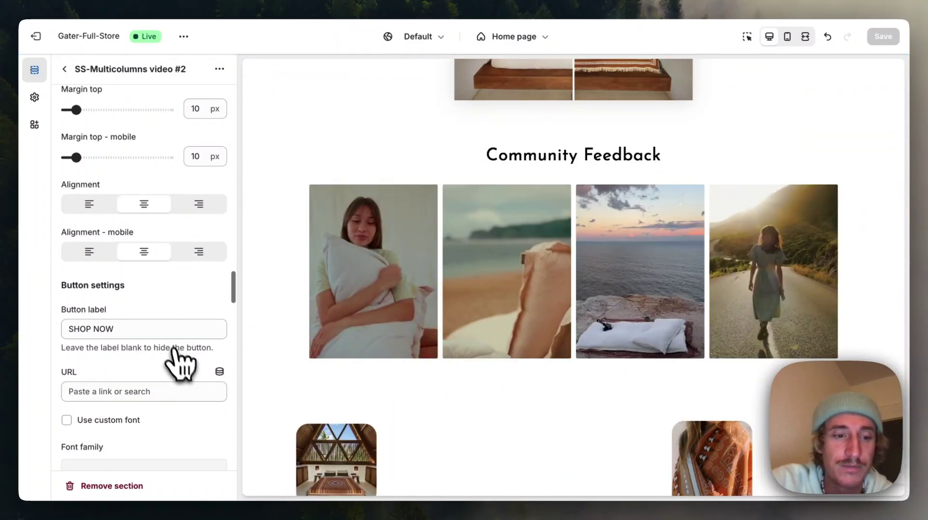
pyautogui.scroll(2, 476, 304)
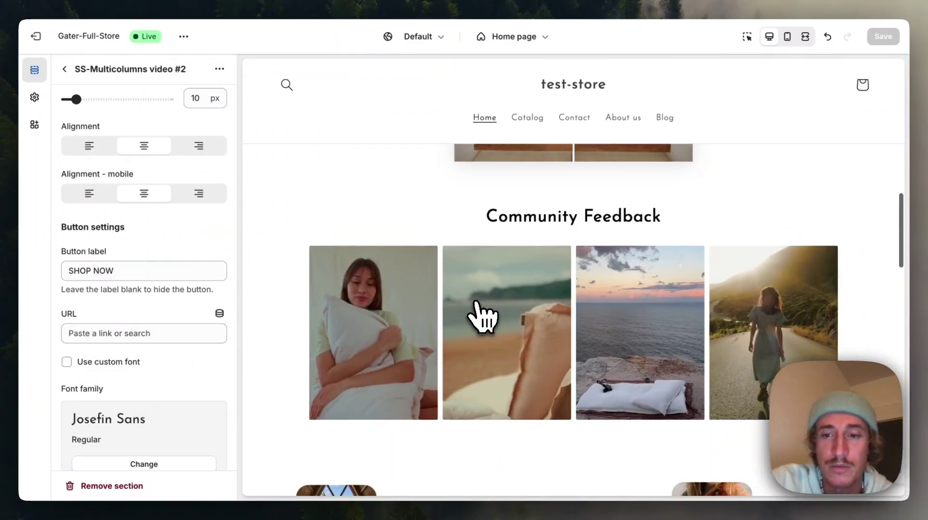
pyautogui.scroll(-15, 200, 305)
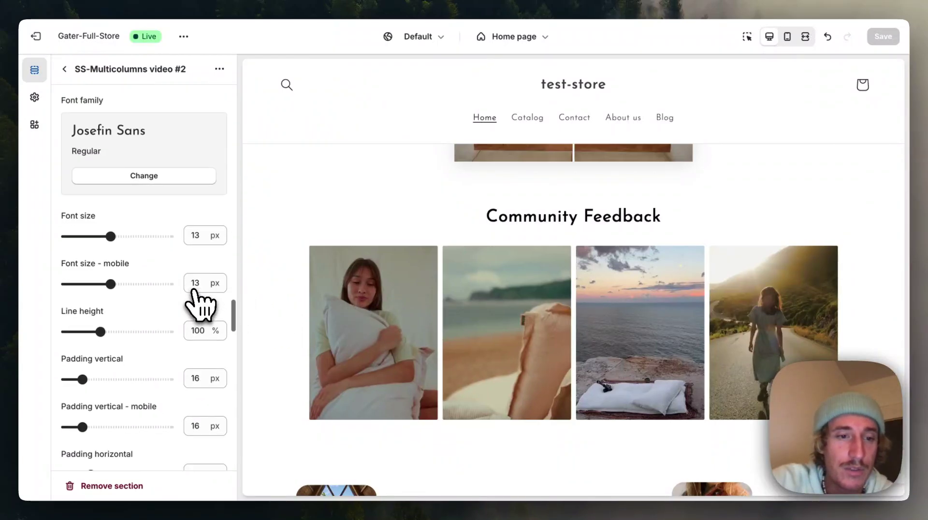
pyautogui.scroll(-5, 200, 305)
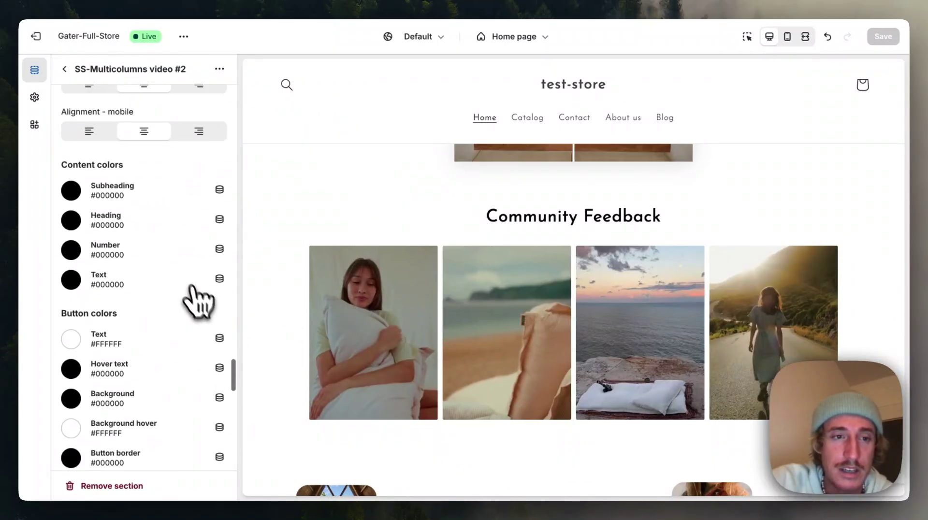
pyautogui.scroll(6, 466, 306)
pyautogui.scroll(-20, 466, 306)
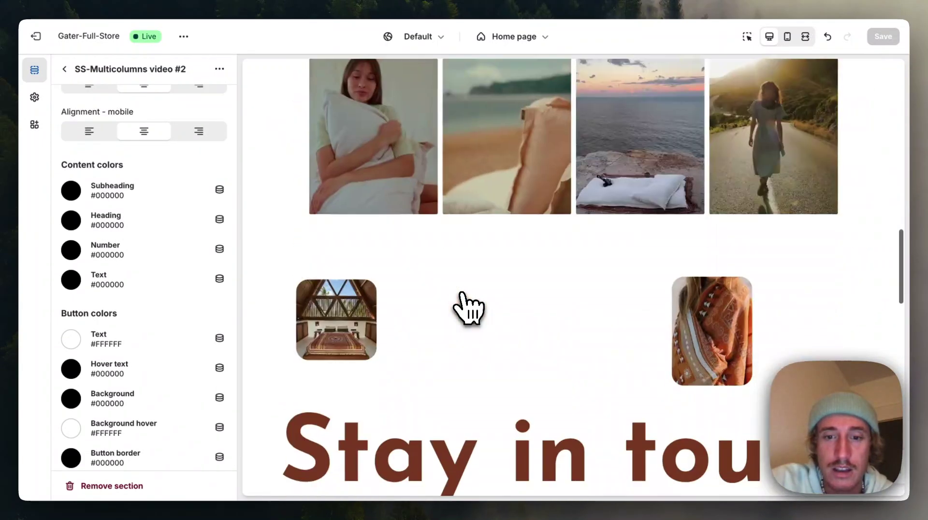
pyautogui.scroll(-1, 468, 310)
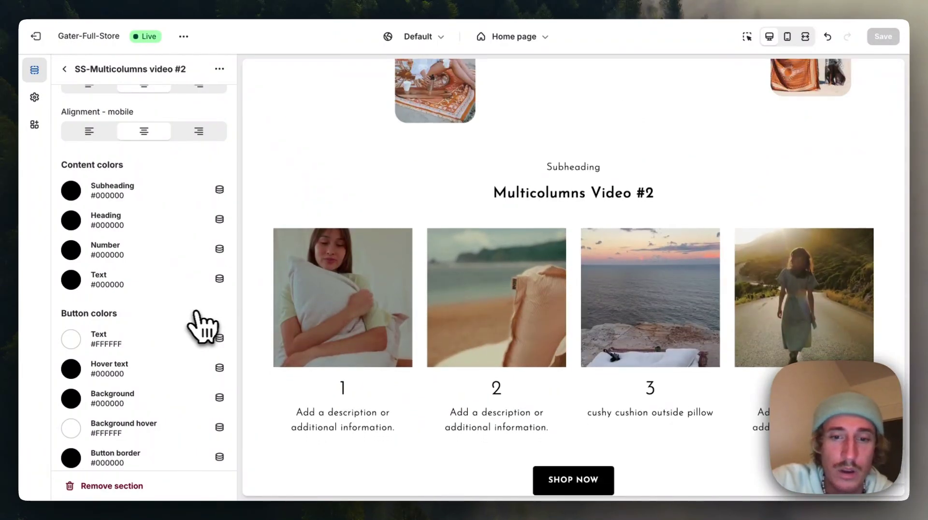
pyautogui.scroll(-2, 464, 357)
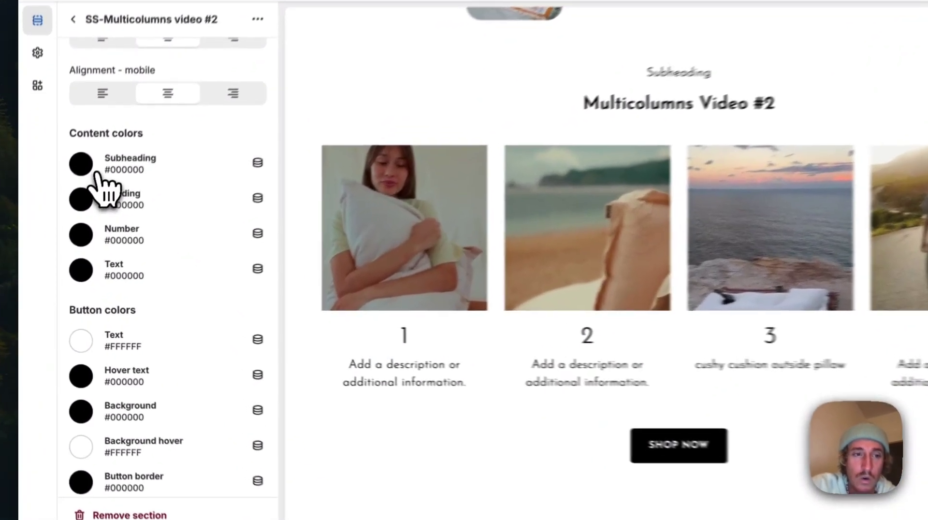
# - Recolour the subheading from black to the olive-gold #BD840B
pyautogui.click(71, 191)
pyautogui.click(227, 198)
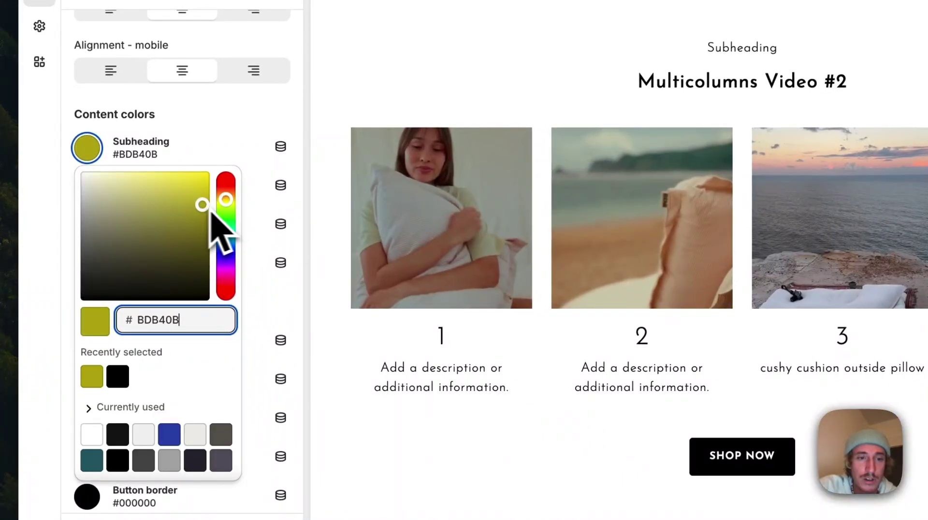
pyautogui.click(226, 190)
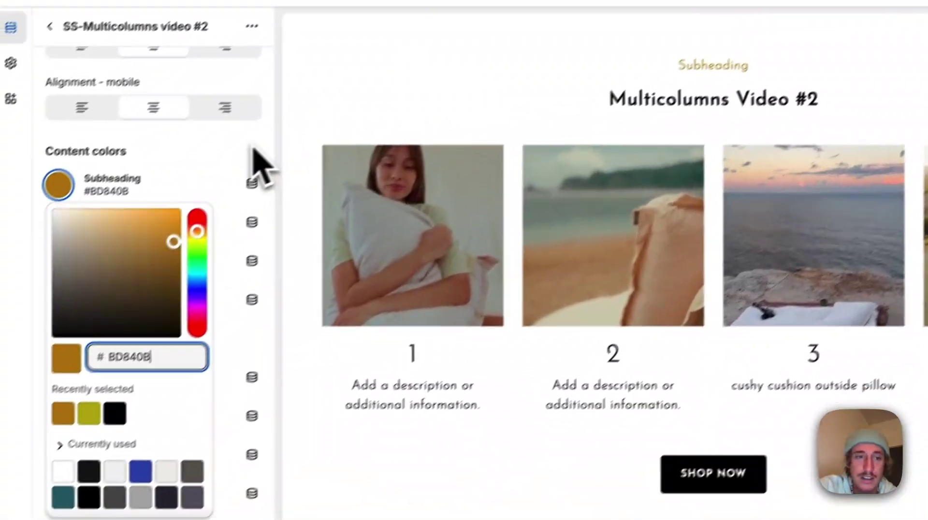
pyautogui.click(253, 149)
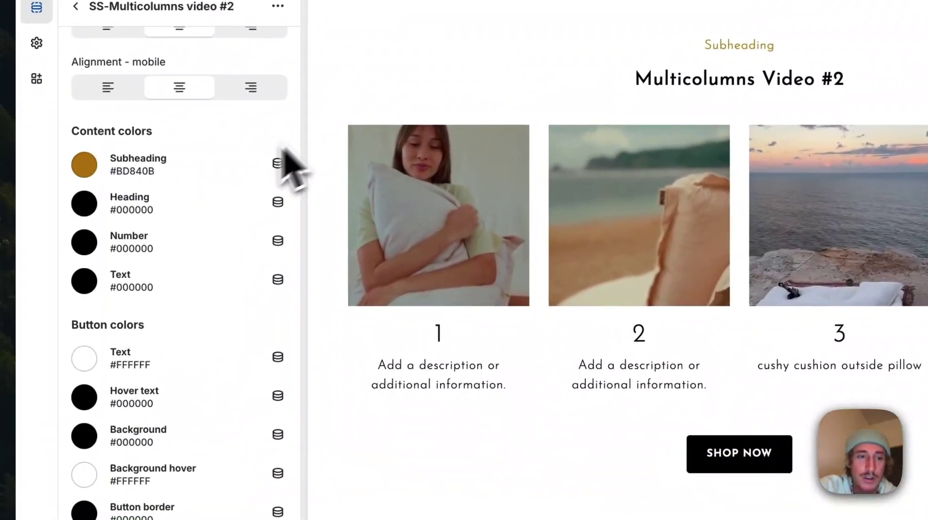
# - Set the heading colour to olive #BDB40B and save
pyautogui.click(58, 223)
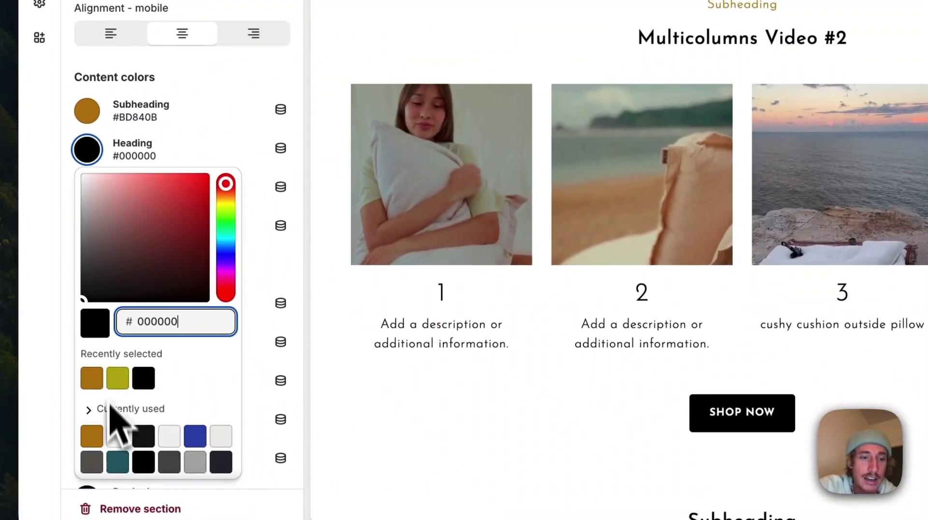
pyautogui.click(117, 411)
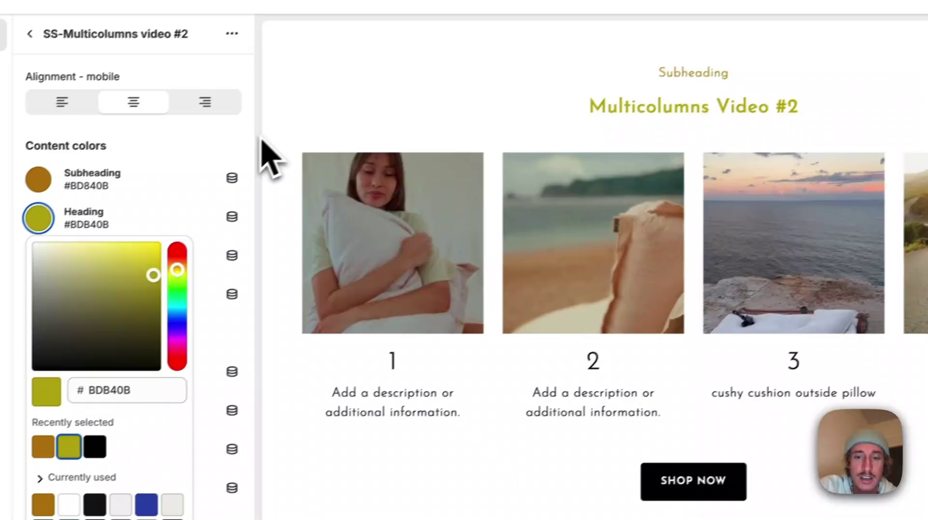
pyautogui.click(244, 330)
pyautogui.scroll(-3, 160, 326)
pyautogui.scroll(-6, 203, 328)
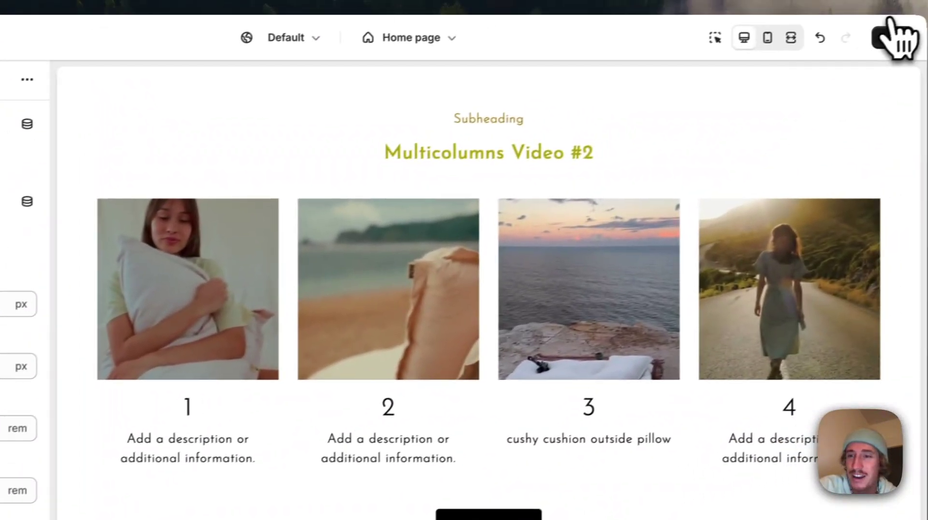
pyautogui.click(894, 39)
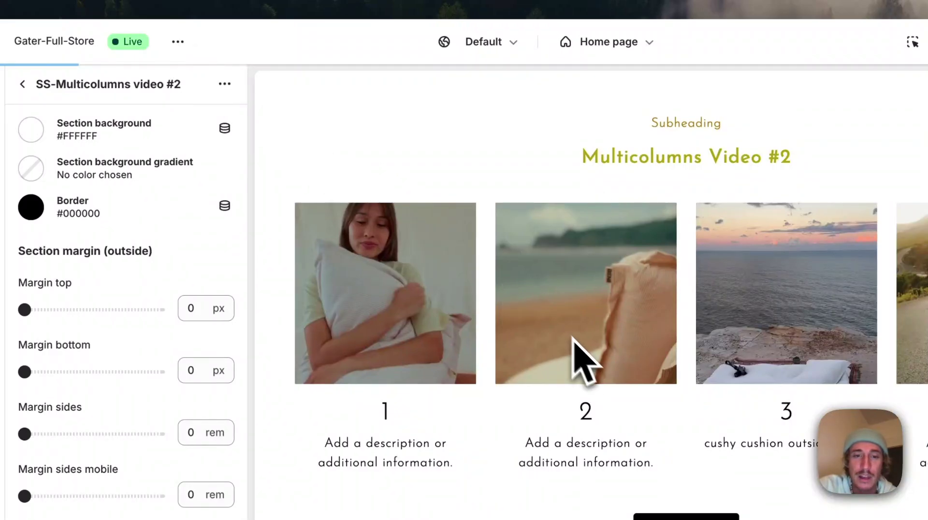
# - View the live Gater-Full-Store storefront from the theme's options menu
pyautogui.click(178, 41)
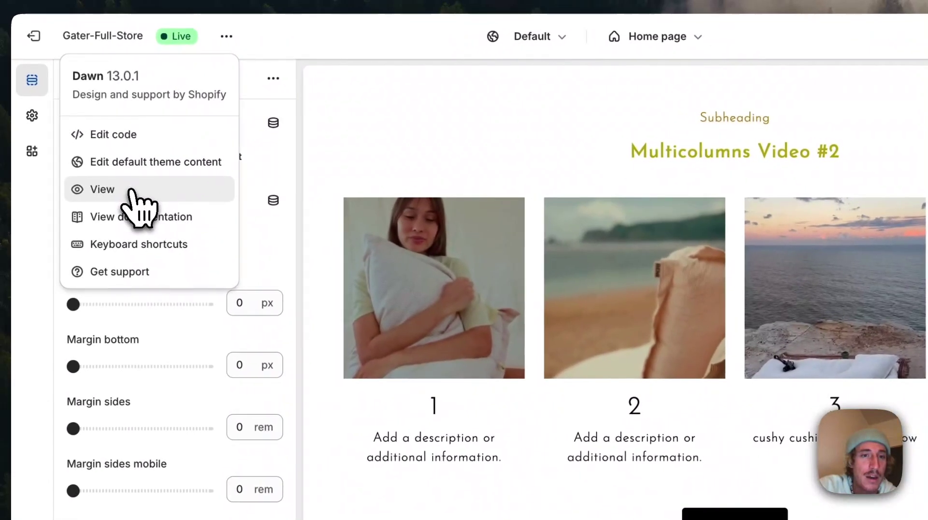
pyautogui.click(130, 190)
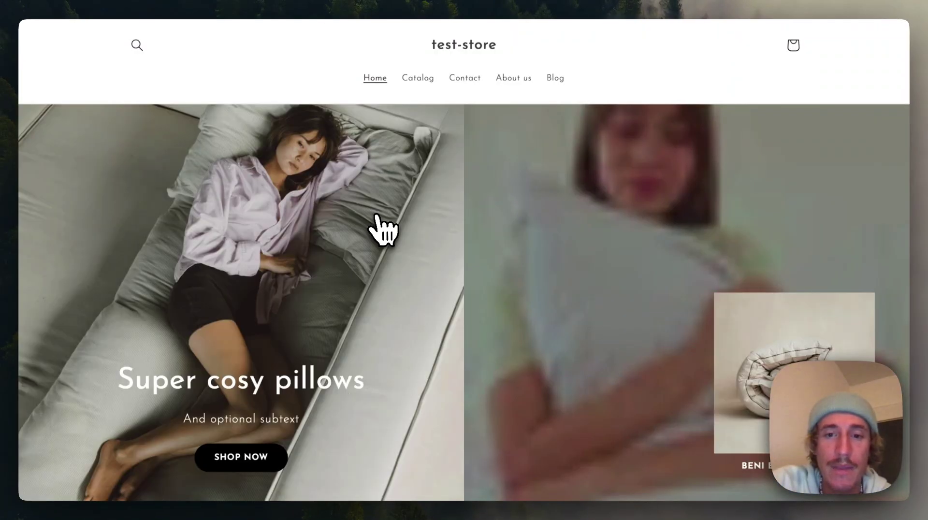
pyautogui.scroll(-10, 555, 256)
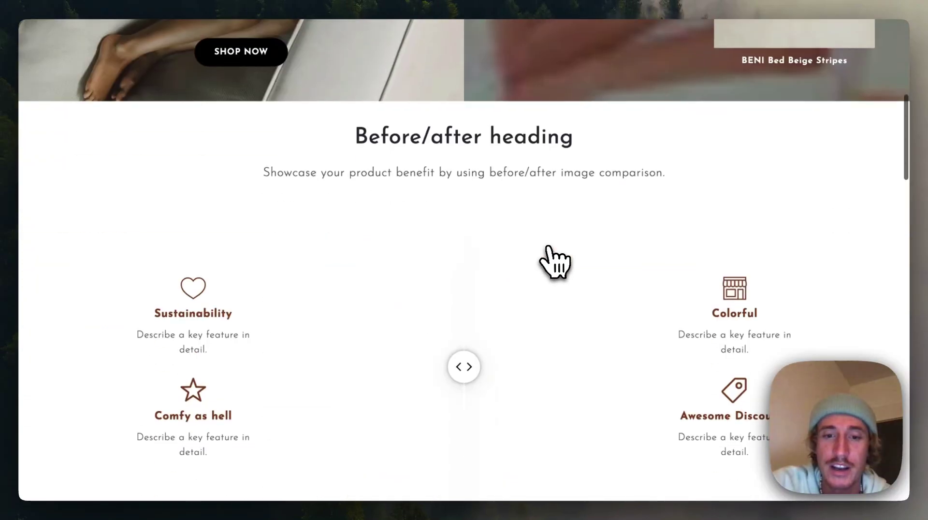
pyautogui.scroll(-10, 555, 261)
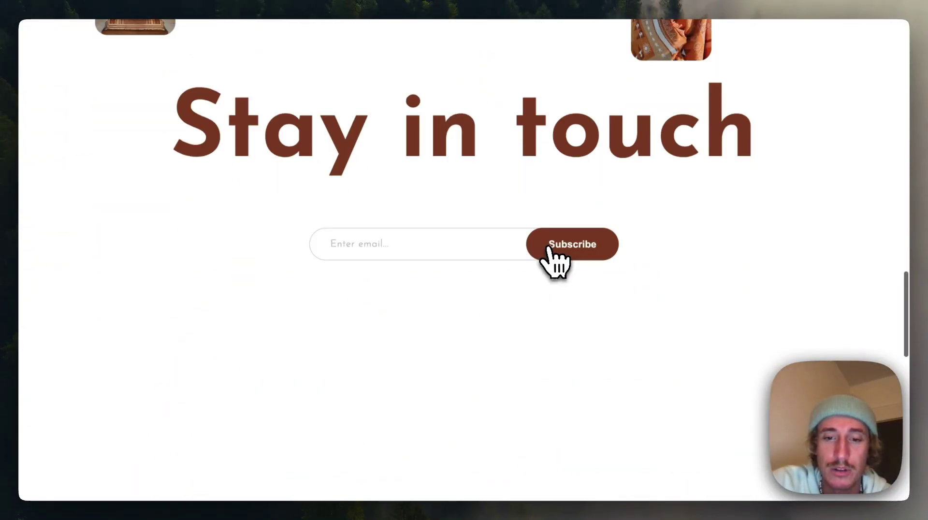
pyautogui.scroll(-2, 595, 254)
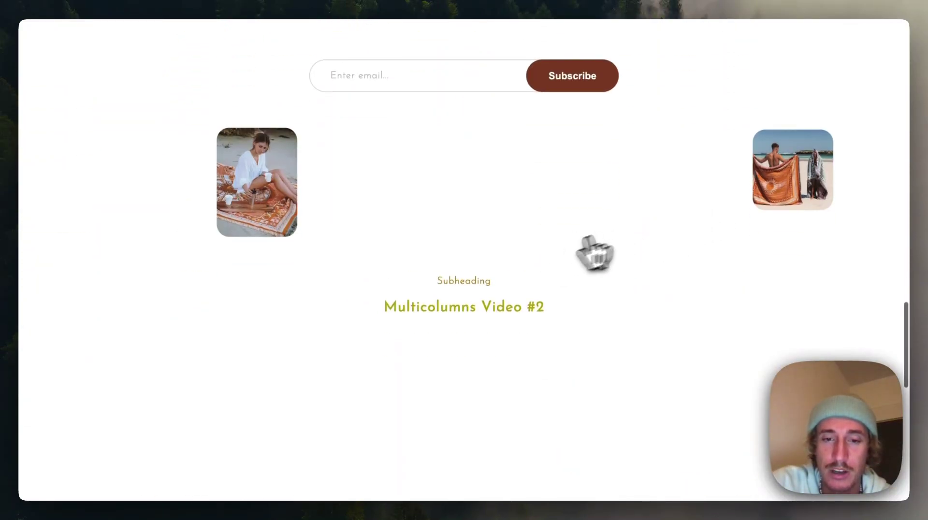
pyautogui.scroll(-3, 595, 249)
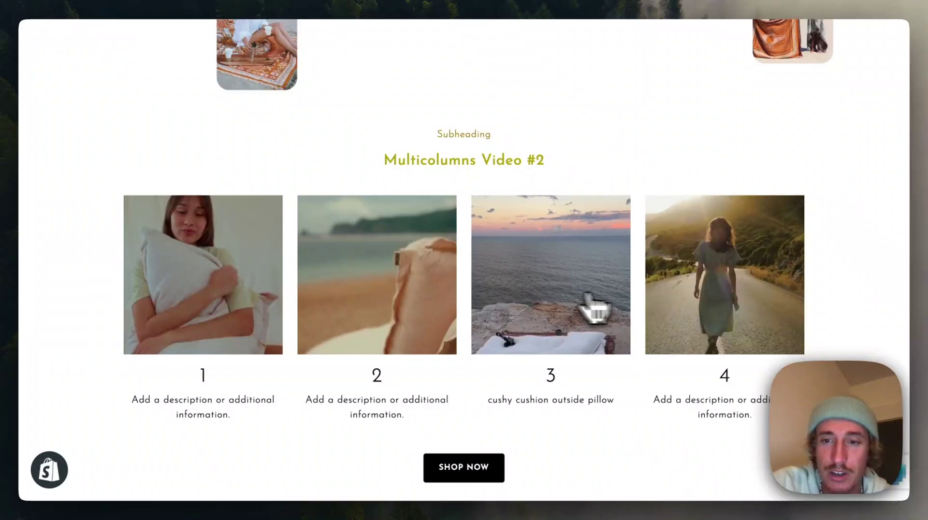
pyautogui.scroll(-1, 575, 311)
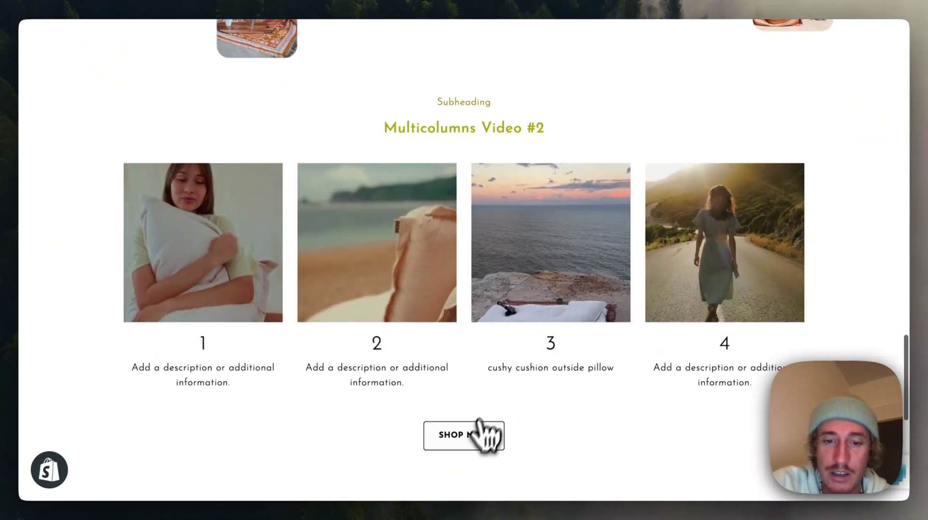
pyautogui.scroll(1, 586, 447)
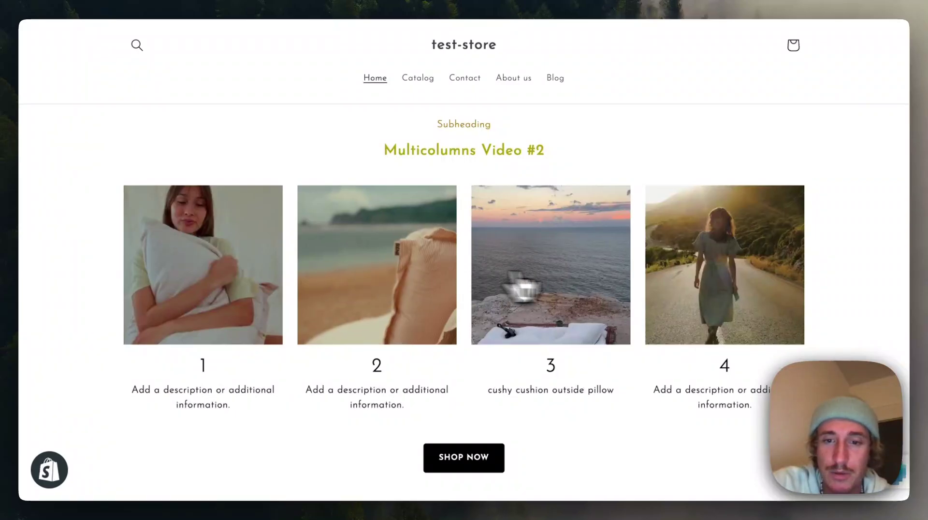
pyautogui.scroll(1, 715, 297)
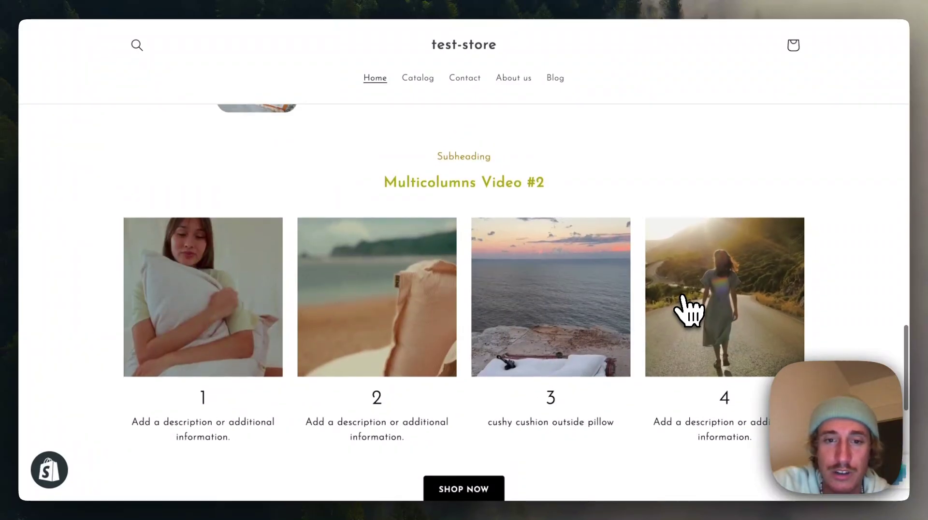
pyautogui.scroll(-1, 643, 167)
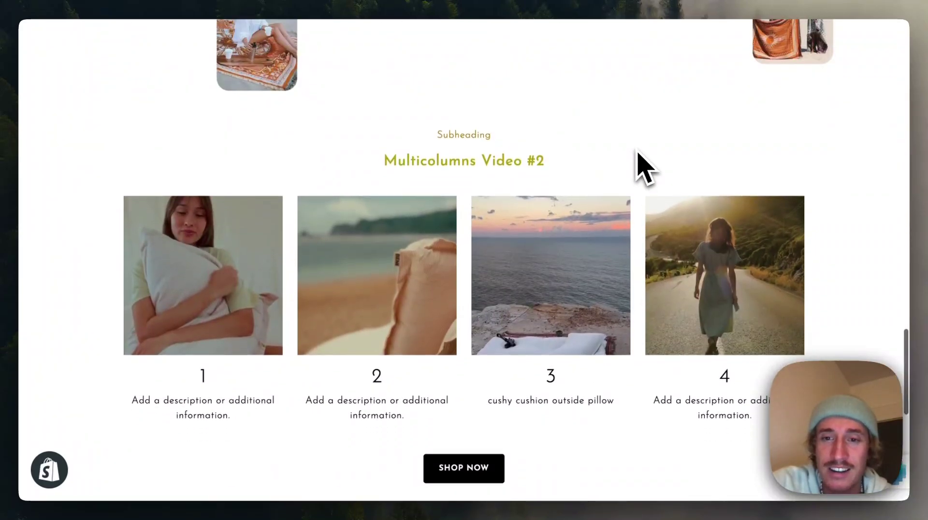